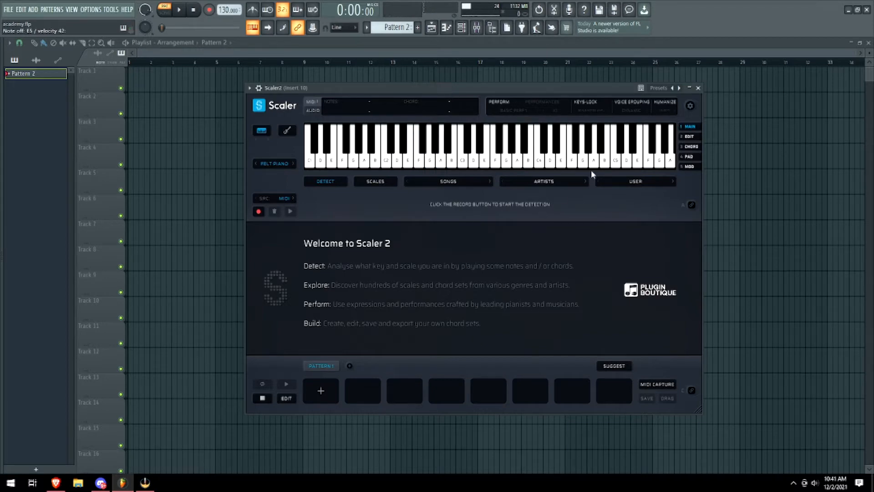
# - Build a custom chord in the first pattern slot from the keyboard notes D, G#, C, D#, G, B and E
pyautogui.click(572, 157)
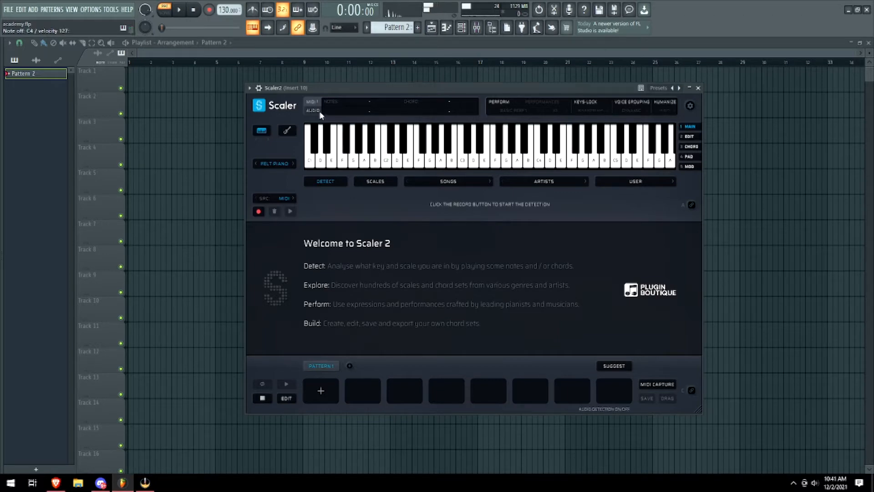
pyautogui.click(680, 88)
pyautogui.click(506, 159)
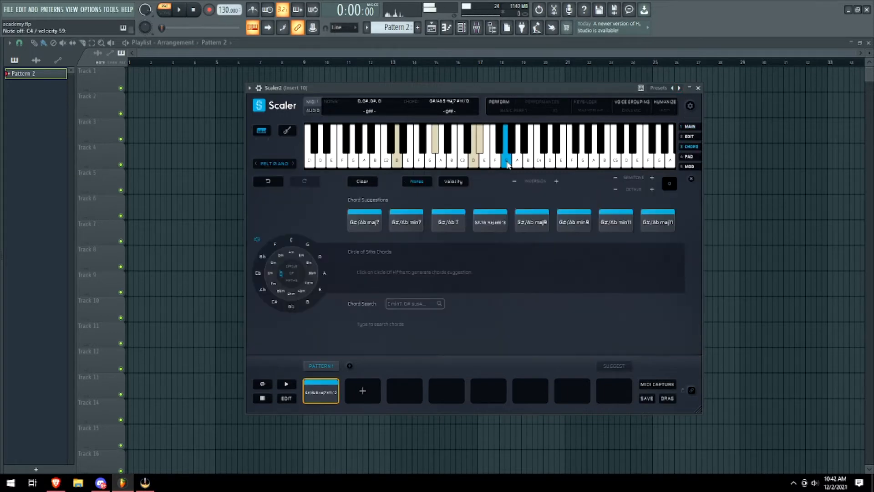
pyautogui.click(461, 157)
pyautogui.click(486, 159)
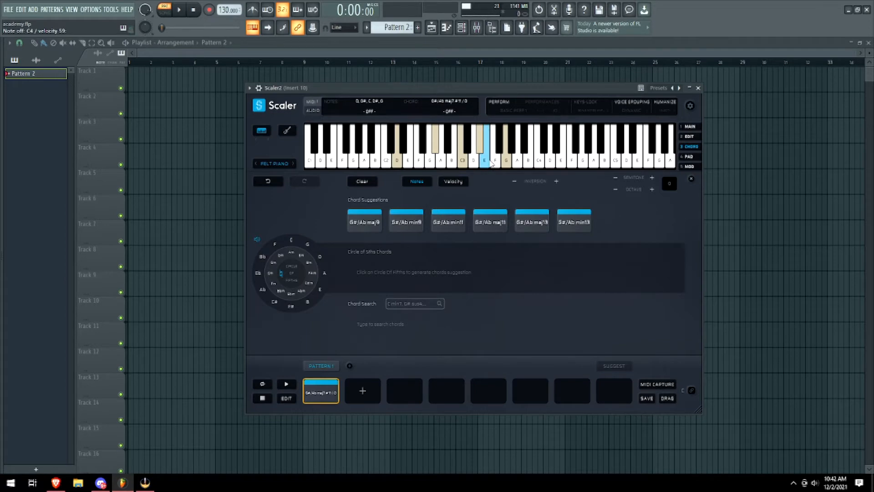
pyautogui.click(529, 157)
pyautogui.click(561, 157)
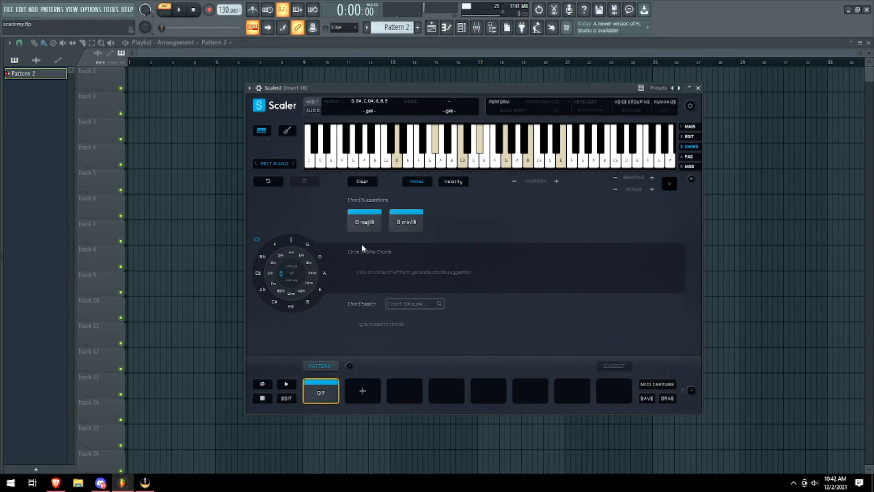
# - Revise the custom chord by removing the C3 and G notes and adding C4
pyautogui.click(461, 164)
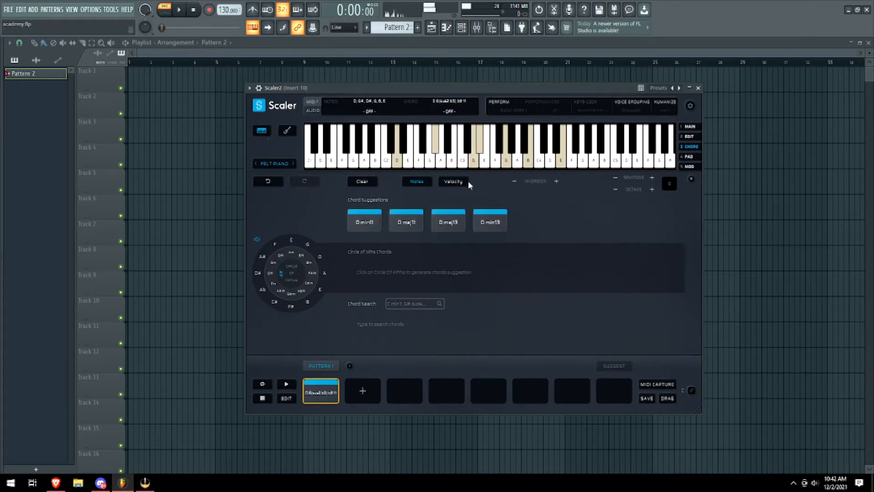
pyautogui.click(539, 157)
pyautogui.click(506, 157)
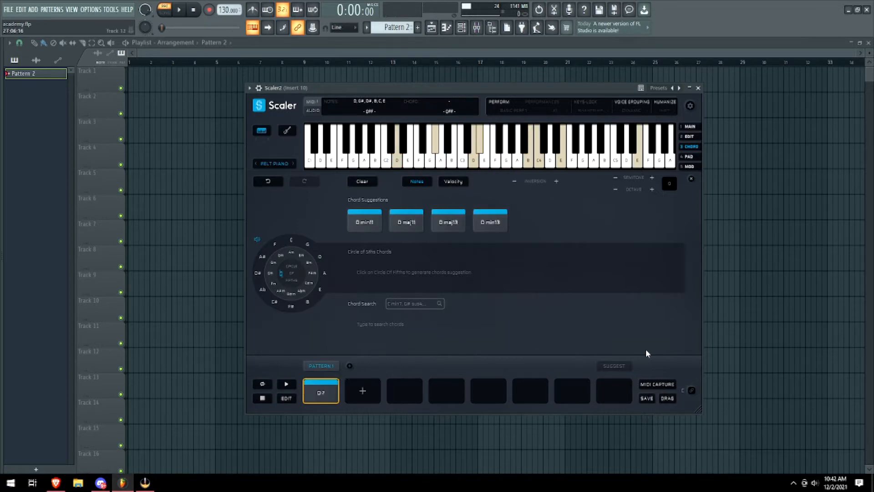
# - Browse the available instrument sounds and set the sound to Alternative Guitar
pyautogui.click(255, 164)
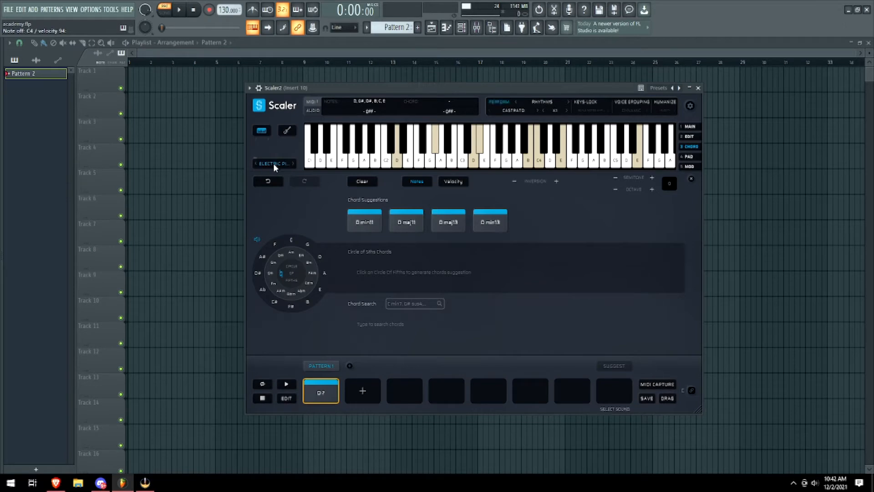
pyautogui.click(300, 165)
pyautogui.click(291, 171)
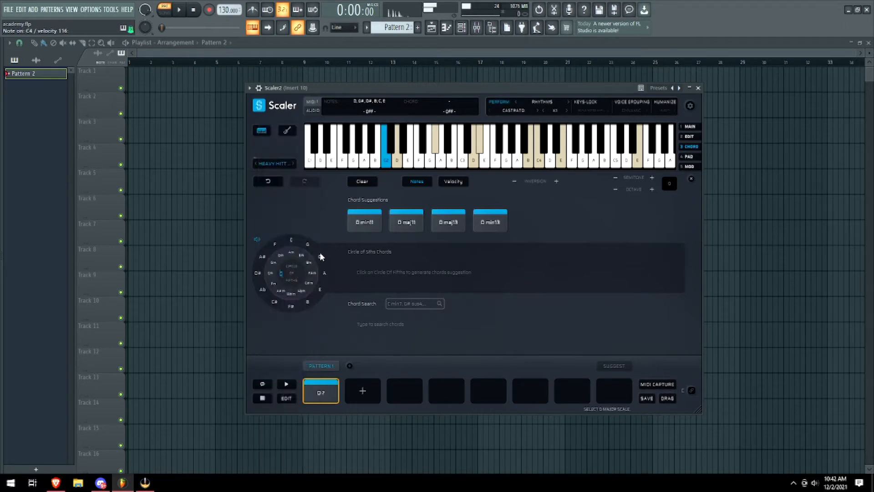
pyautogui.click(278, 163)
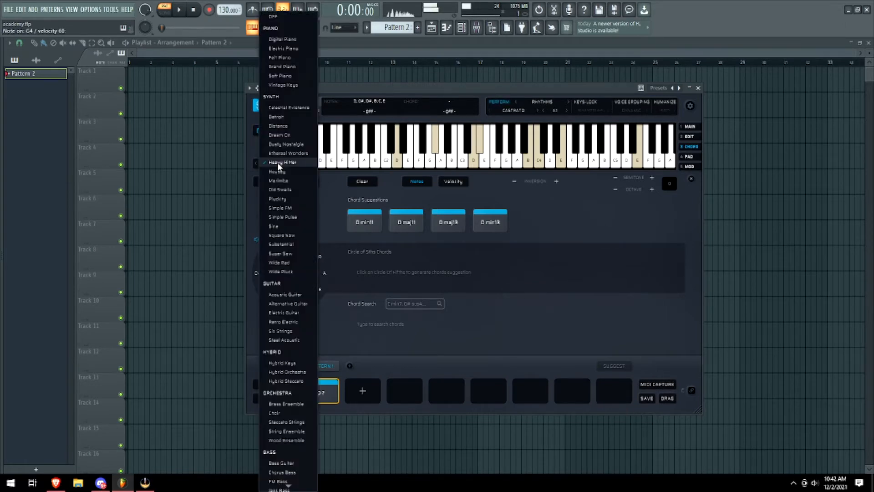
pyautogui.click(280, 306)
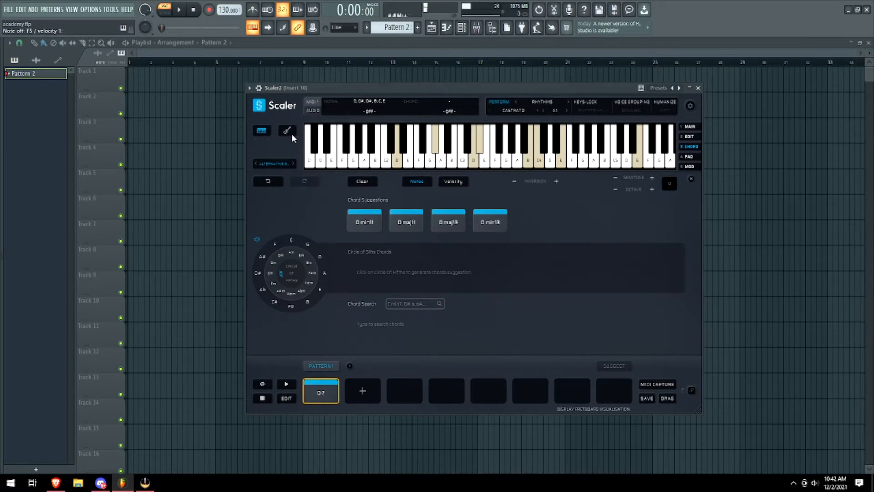
# - Try out notes on the keyboard with the Sonata rhythm performance
pyautogui.click(365, 181)
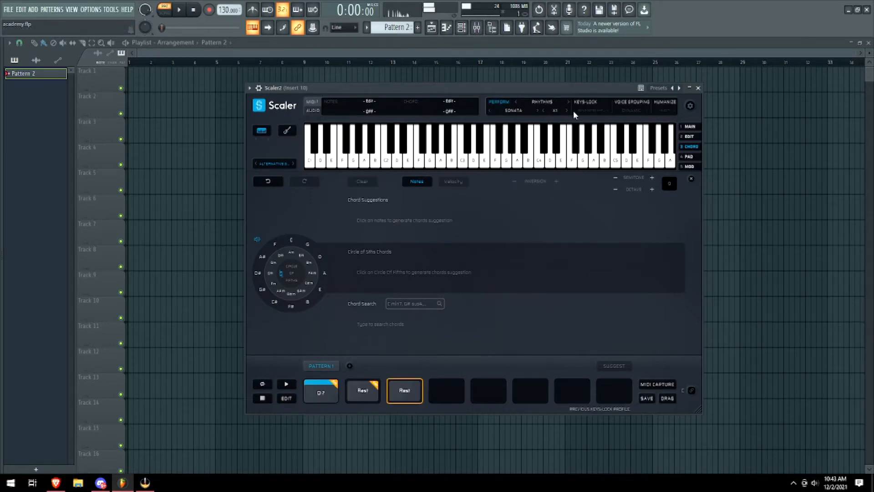
pyautogui.click(591, 133)
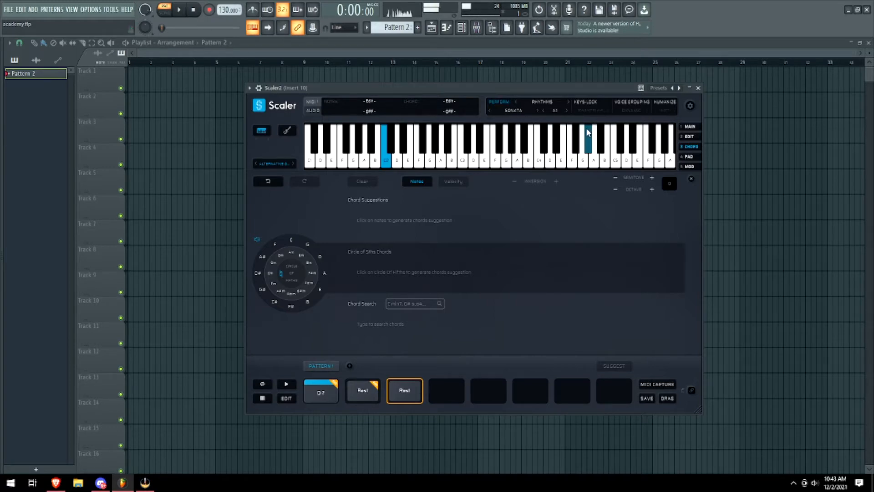
pyautogui.click(640, 144)
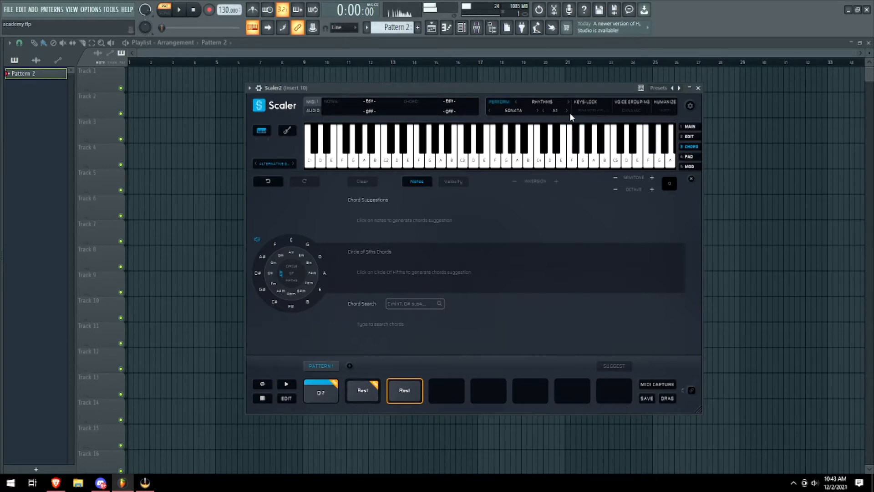
# - Return to the main page's scale list, select the Lydian Augmented #6 scale in C and play its chords
pyautogui.click(690, 127)
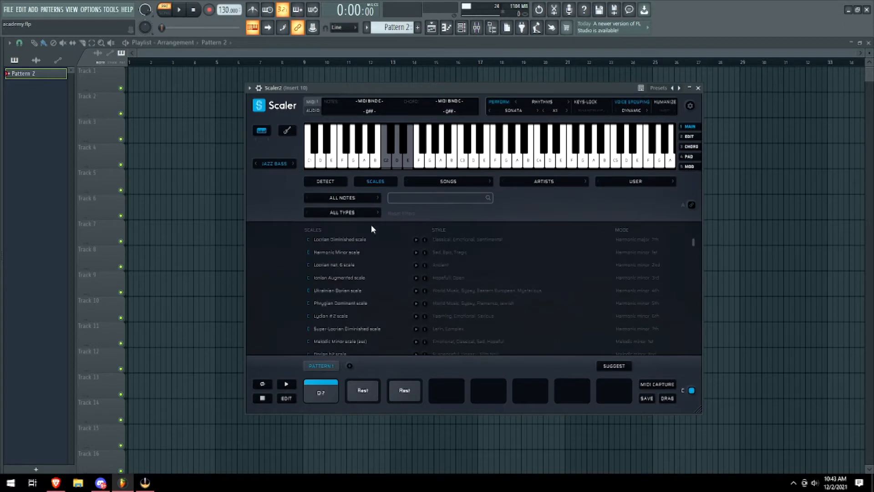
pyautogui.scroll(-4, 360, 282)
pyautogui.click(308, 319)
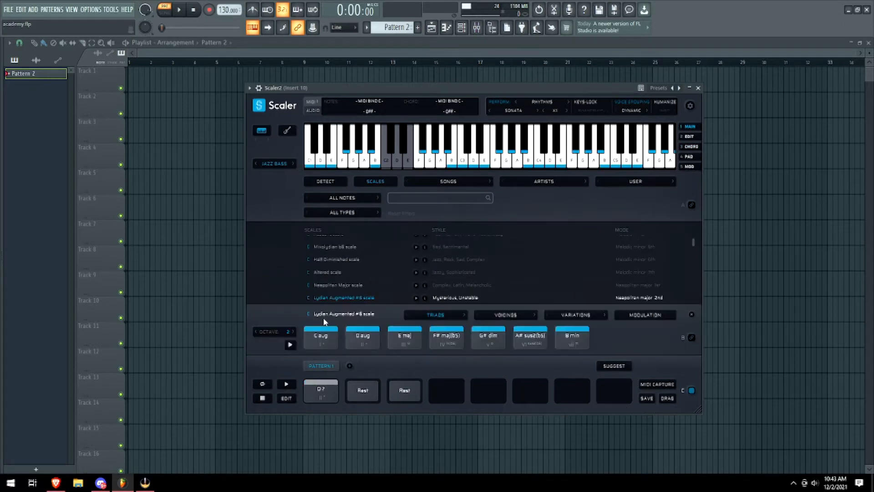
pyautogui.click(326, 340)
pyautogui.click(291, 345)
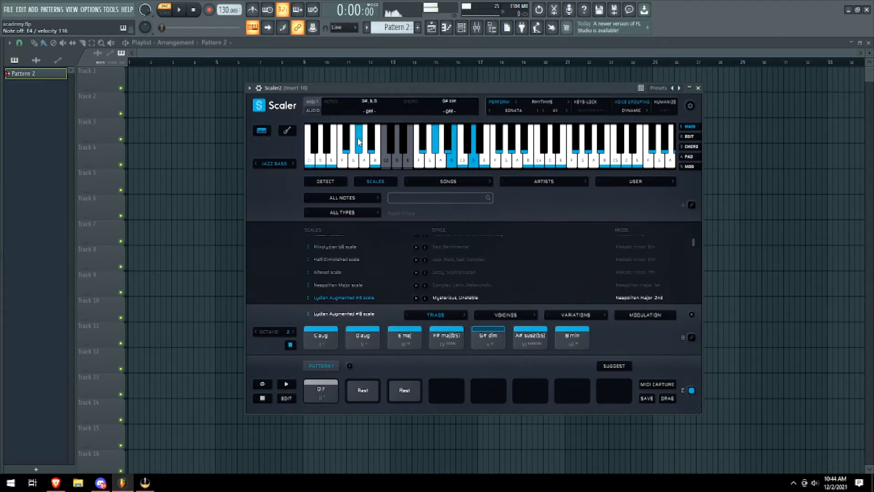
# - Try the Saw Bass sound and switch the instrument sound to Hybrid Staccato
pyautogui.click(287, 163)
pyautogui.click(286, 180)
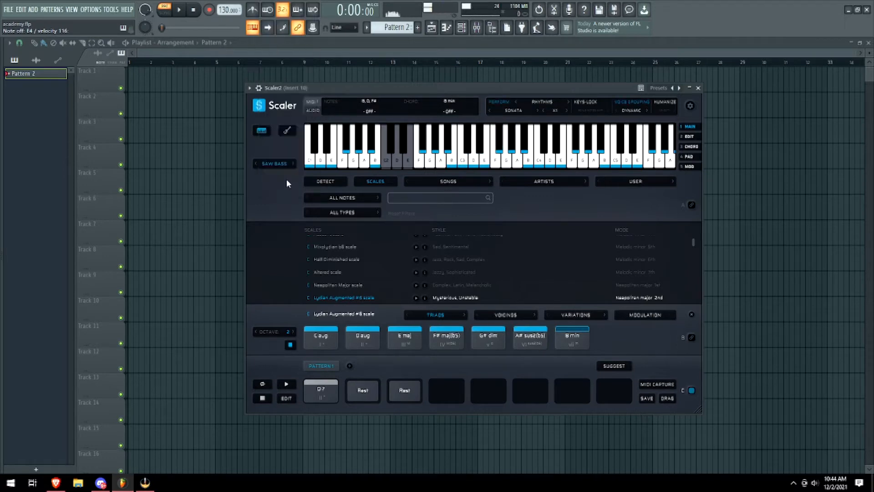
pyautogui.click(288, 163)
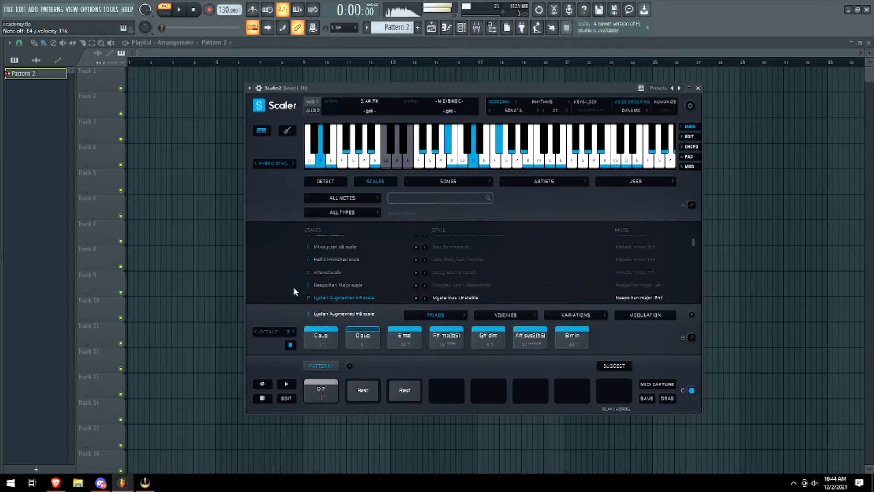
# - Select the Hungarian Gypsy scale and the Persian scale in turn, playing the chords of each
pyautogui.scroll(-2, 346, 263)
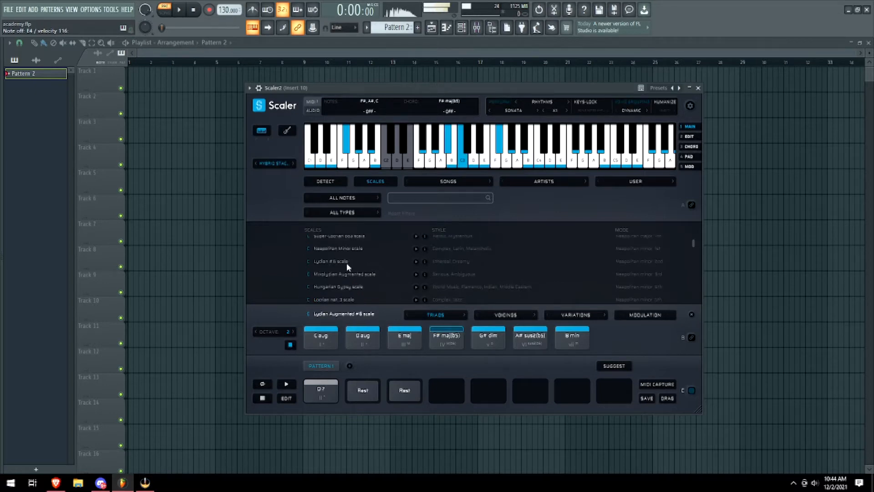
pyautogui.click(345, 288)
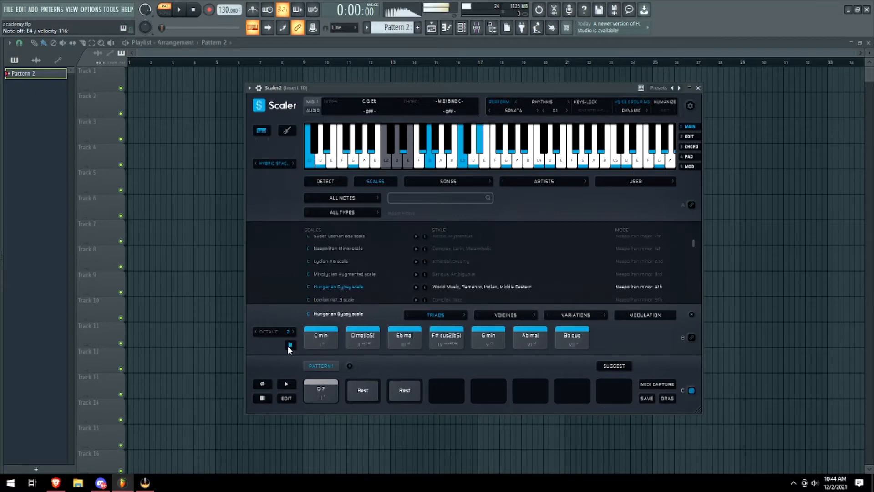
pyautogui.scroll(-2, 350, 255)
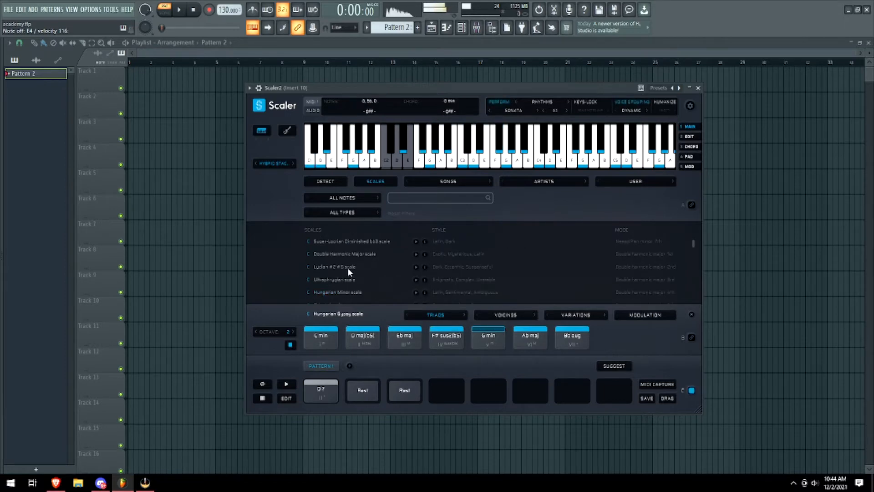
pyautogui.scroll(-2, 346, 267)
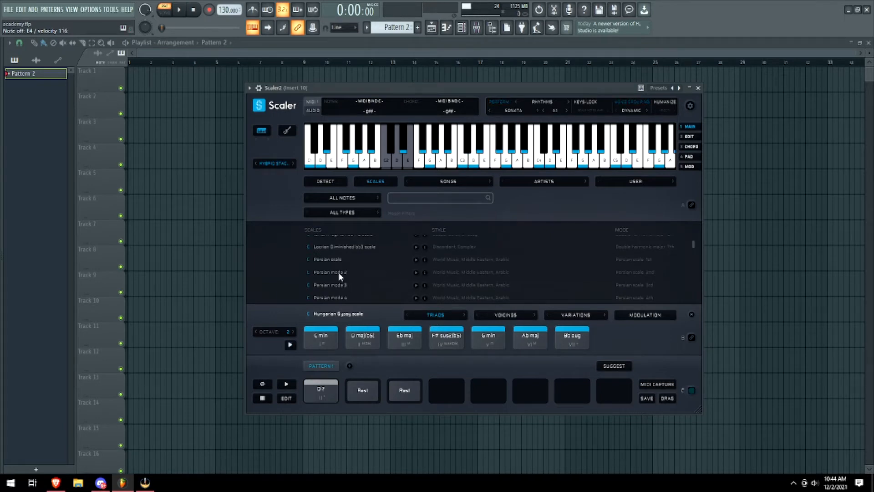
pyautogui.click(331, 263)
pyautogui.click(290, 344)
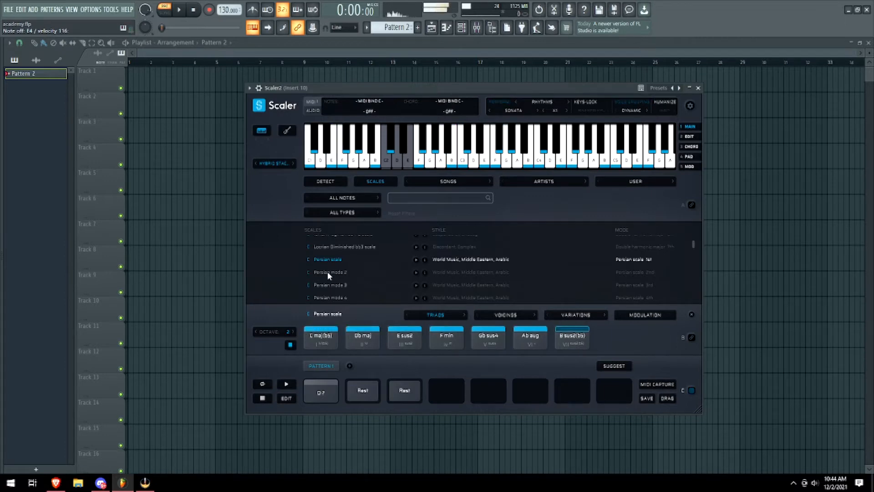
# - Select the Egyptian Pentatonic scale and play its chords
pyautogui.scroll(-3, 334, 280)
pyautogui.scroll(-3, 340, 275)
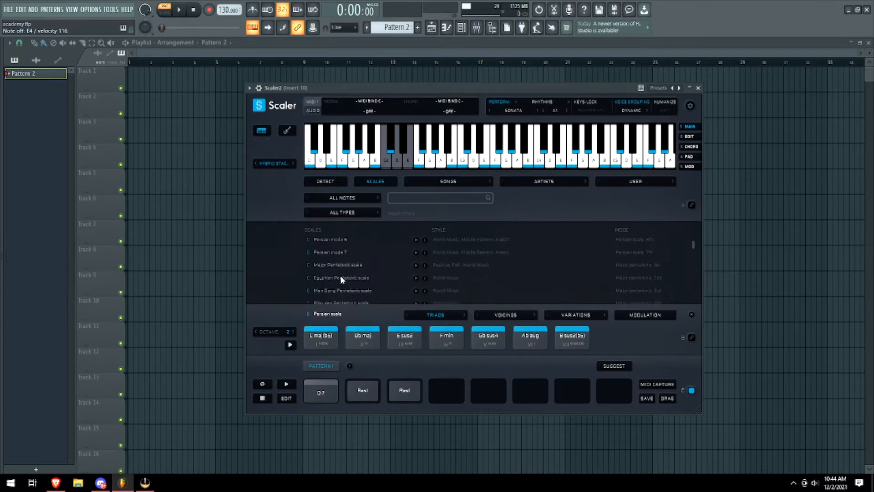
pyautogui.click(340, 277)
pyautogui.click(290, 344)
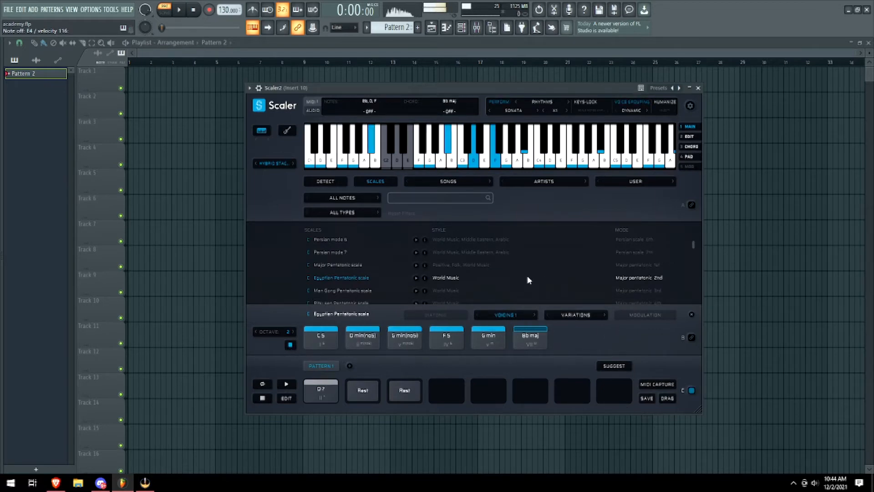
# - Check the MIDI input port of channel 11's Serum and the MIDI output port of Scaler2 in their wrapper settings, returning to Scaler2's interface
pyautogui.scroll(-1, 350, 280)
pyautogui.press('F6')
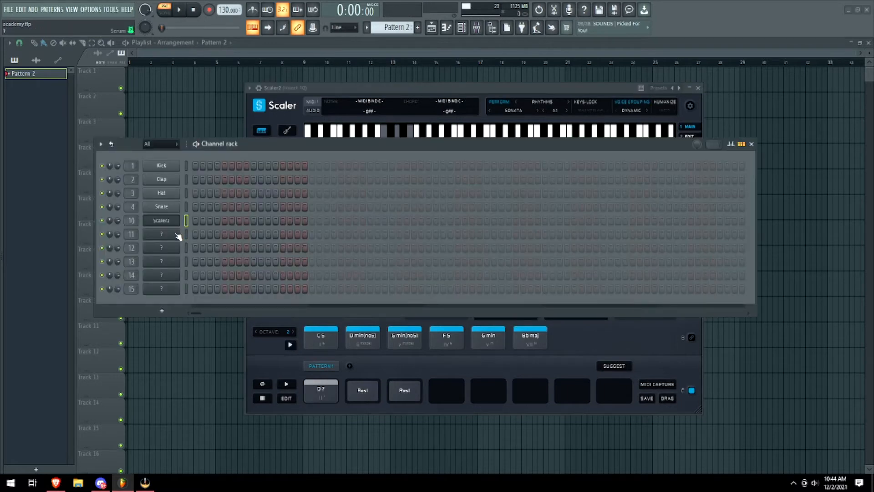
pyautogui.click(176, 235)
pyautogui.click(283, 97)
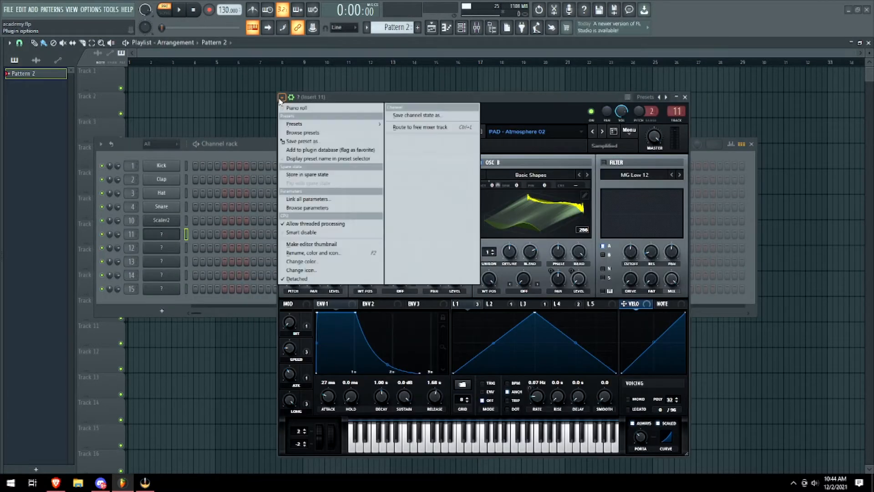
pyautogui.click(308, 114)
pyautogui.click(310, 114)
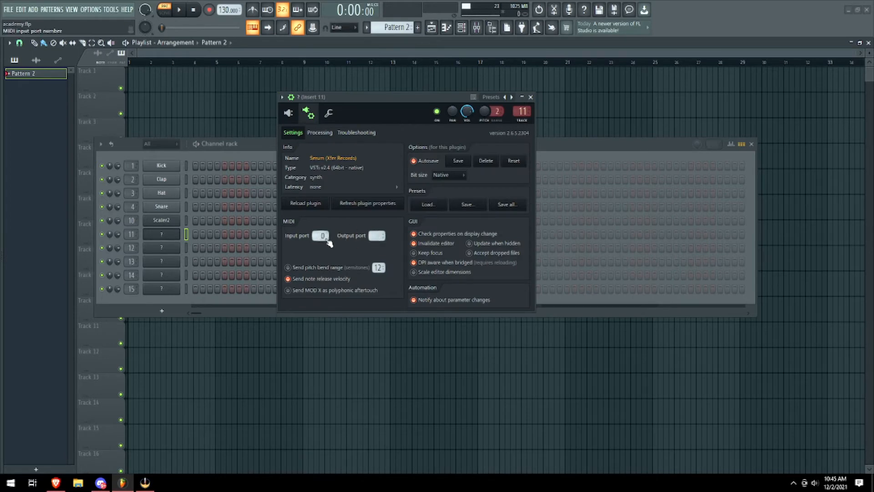
pyautogui.click(164, 221)
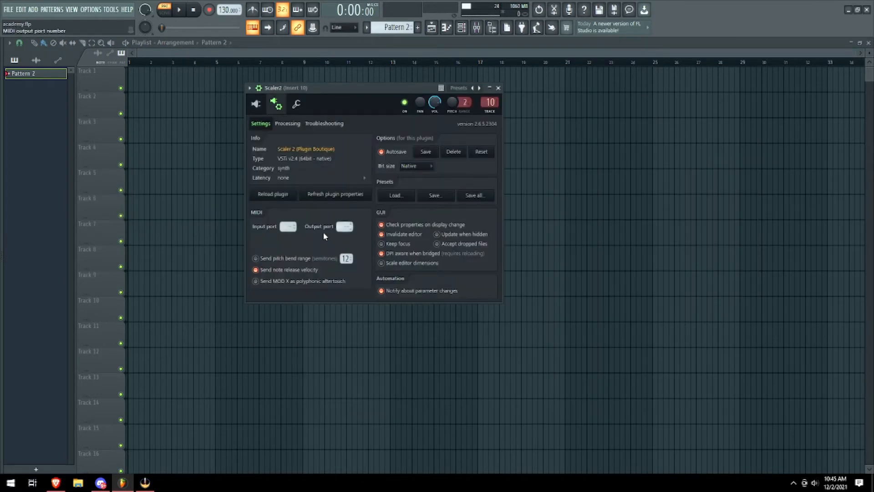
pyautogui.click(256, 103)
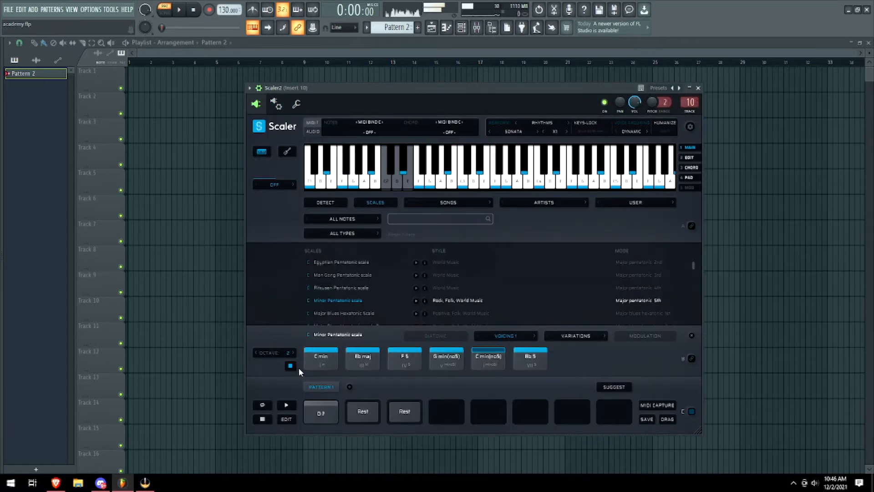
# - Select the Major Blues Hexatonic mode 2 scale and the C# Minor scale in turn, playing the chords of each
pyautogui.click(290, 366)
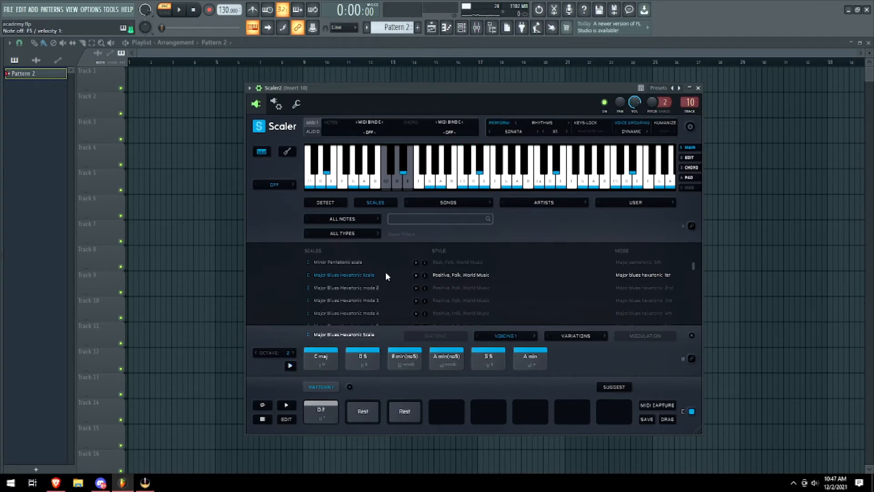
pyautogui.click(388, 287)
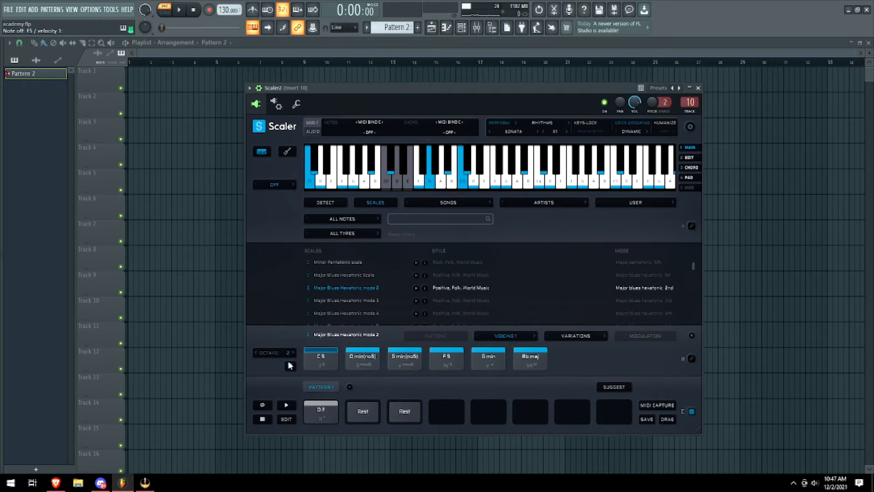
pyautogui.scroll(-1, 364, 298)
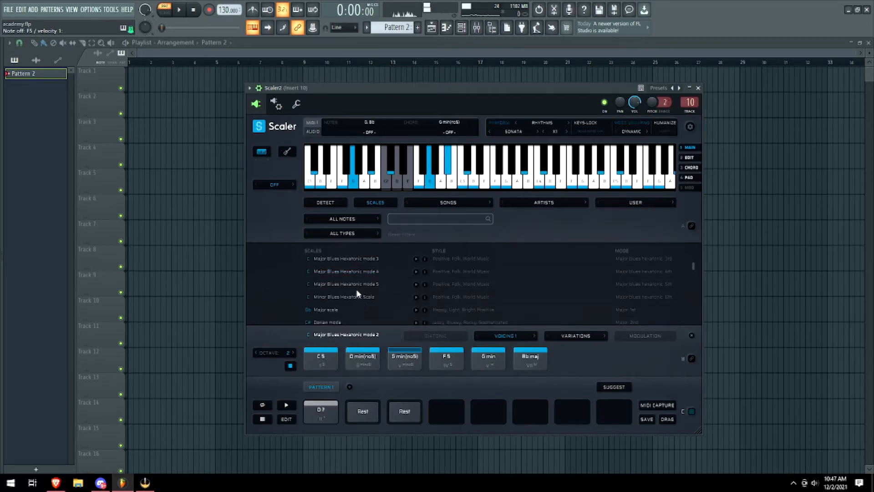
pyautogui.scroll(-2, 355, 289)
pyautogui.click(331, 291)
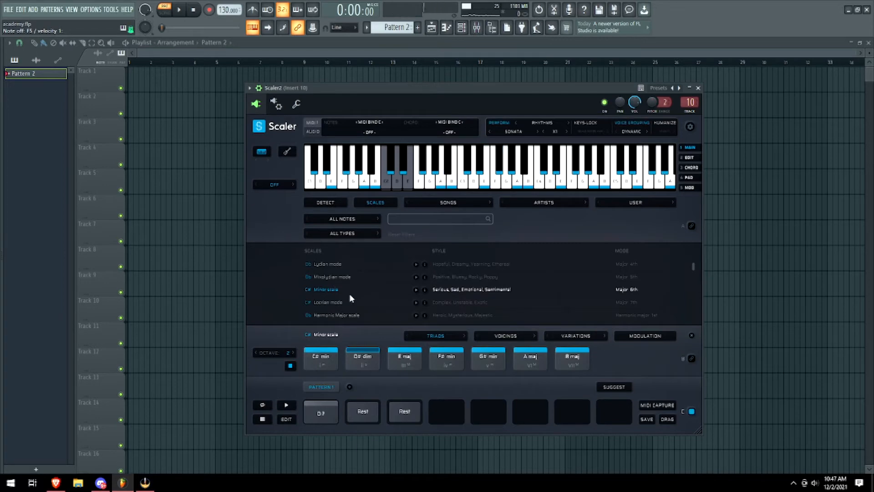
pyautogui.scroll(-1, 356, 296)
pyautogui.scroll(1, 357, 297)
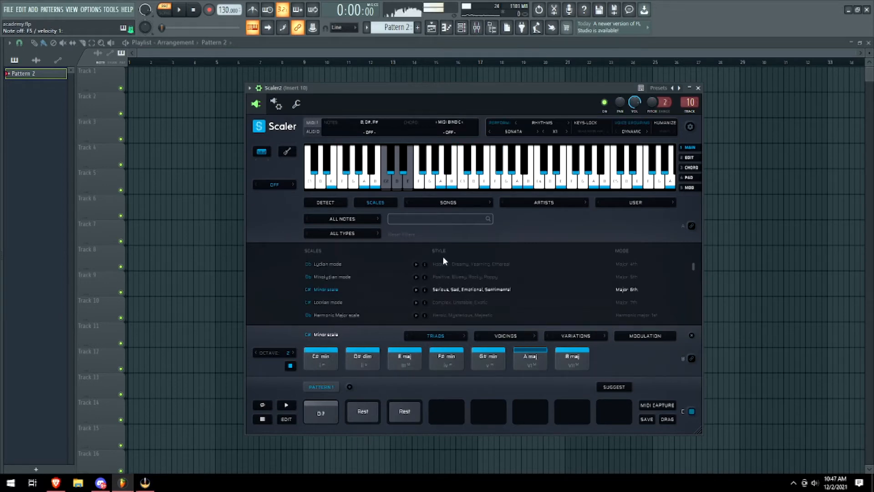
# - Select the C# Phrygian b4 scale and play its chords
pyautogui.scroll(-1, 474, 295)
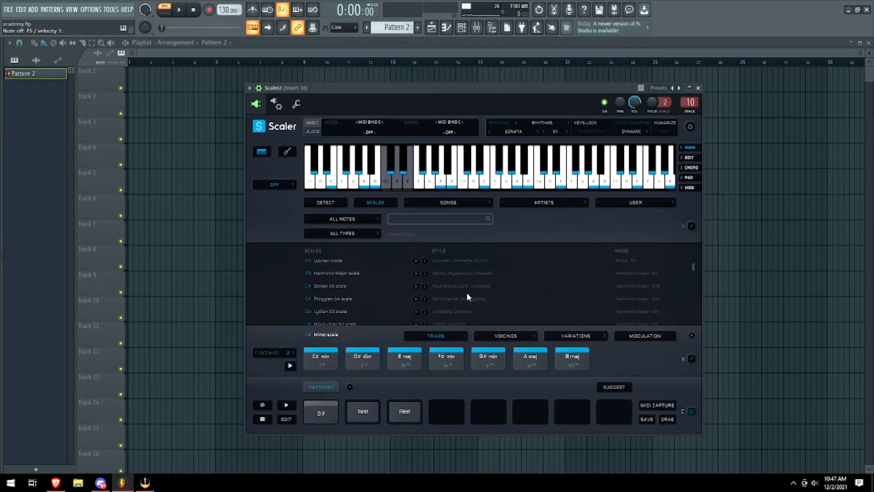
pyautogui.click(339, 301)
pyautogui.click(289, 365)
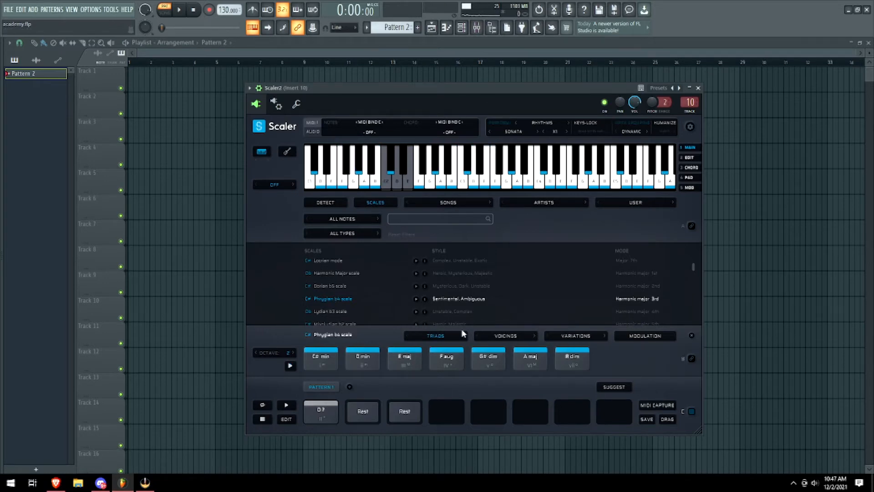
# - Check the wrapper settings of channel 13's Jupiter-8 and return to Scaler2's interface
pyautogui.click(462, 27)
pyautogui.click(172, 258)
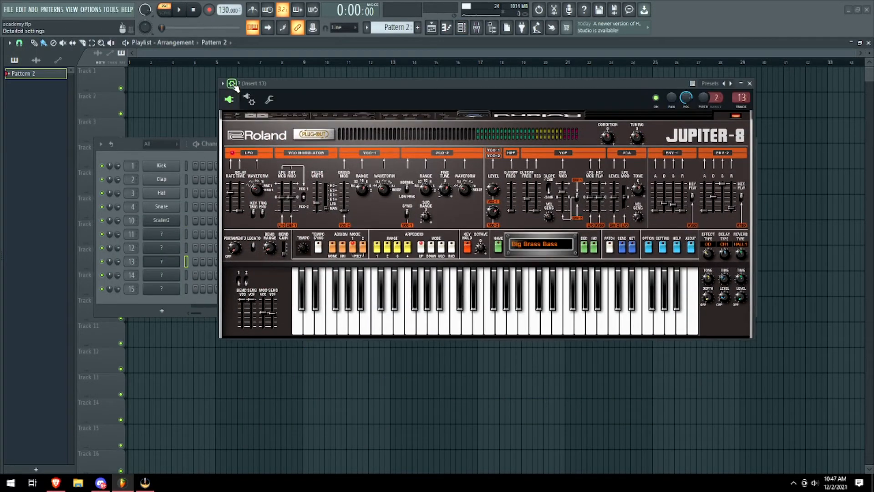
pyautogui.click(250, 102)
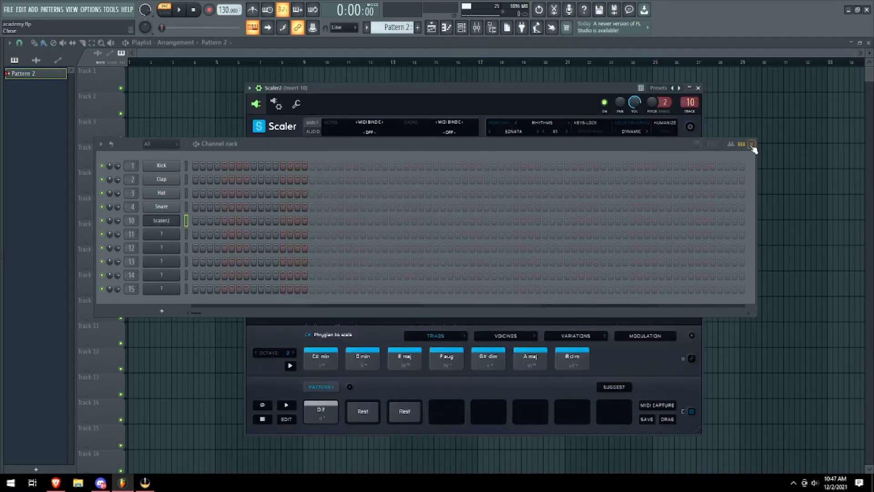
pyautogui.click(751, 144)
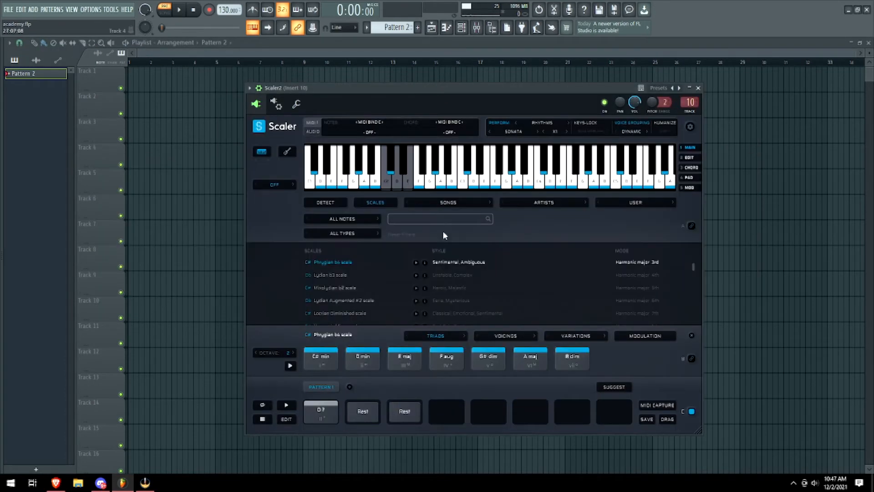
# - Select the C# Mixolydian b2 scale and the Db Lydian Augmented #2 scale in turn, playing the chords of each
pyautogui.click(332, 287)
pyautogui.click(290, 365)
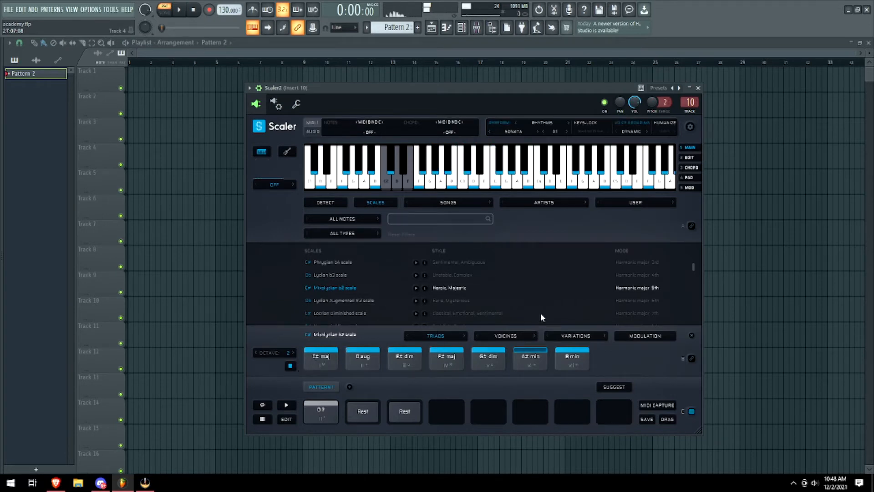
pyautogui.click(364, 301)
pyautogui.click(290, 365)
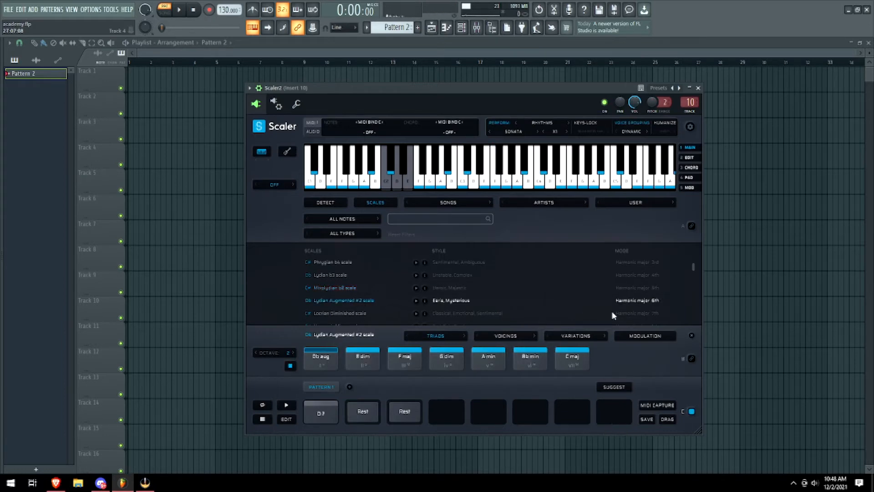
pyautogui.scroll(-3, 475, 279)
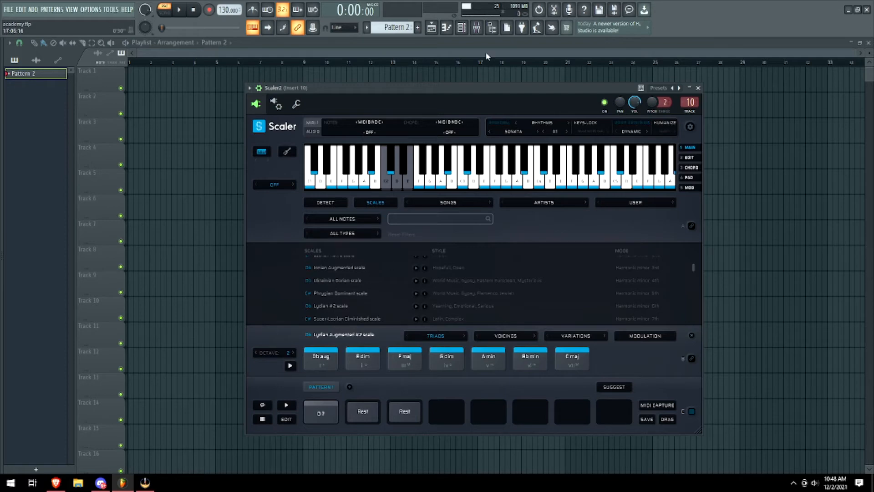
pyautogui.click(461, 27)
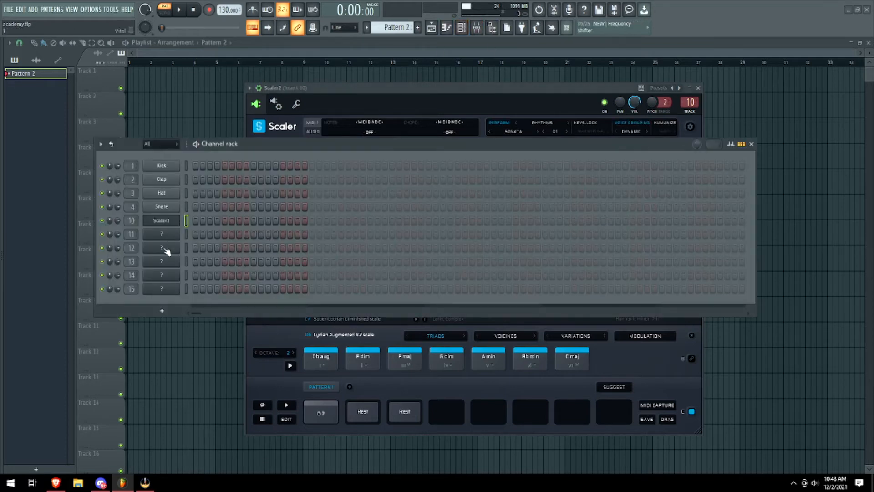
pyautogui.click(752, 144)
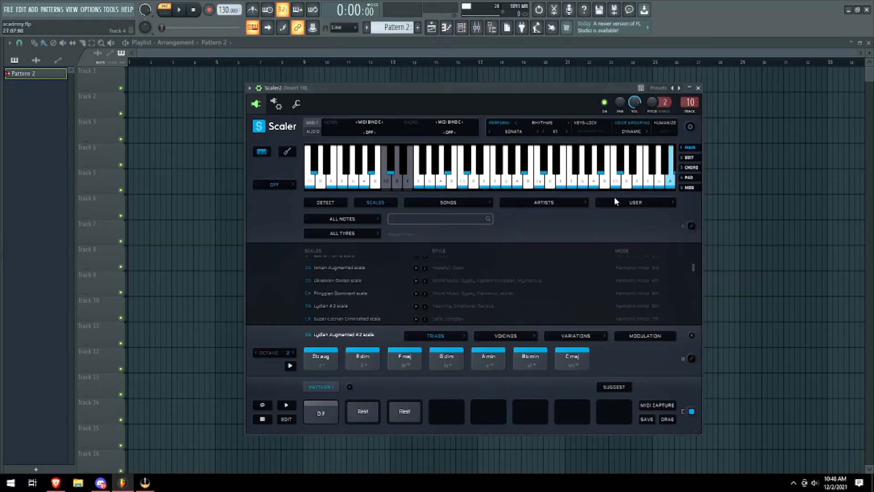
# - Show the Dominant: Ab chord variations of the Db Lydian #2 scale and play them
pyautogui.click(576, 336)
pyautogui.click(584, 386)
pyautogui.click(290, 366)
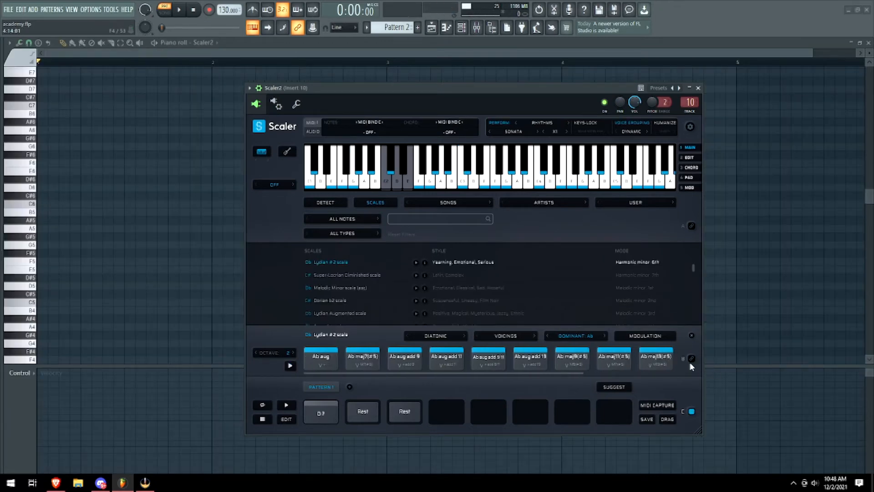
# - Bind MIDI input to the variation chord row and select the Db Lydian Augmented scale
pyautogui.click(690, 361)
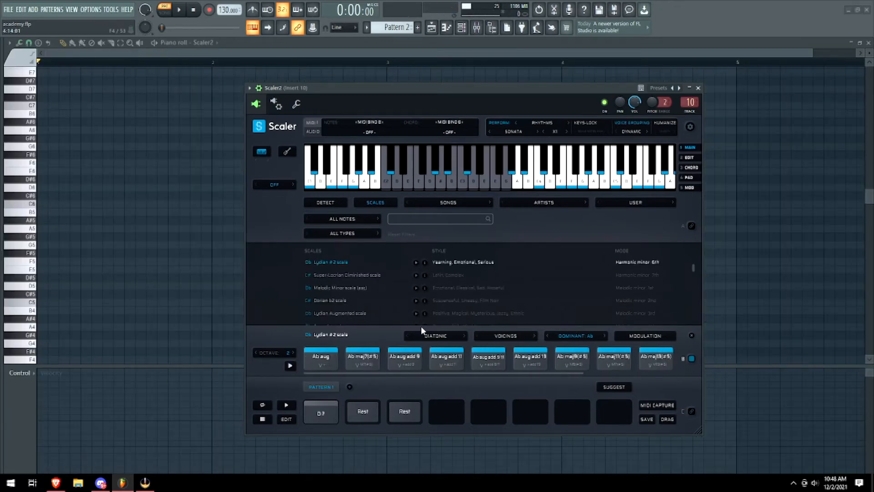
pyautogui.click(476, 318)
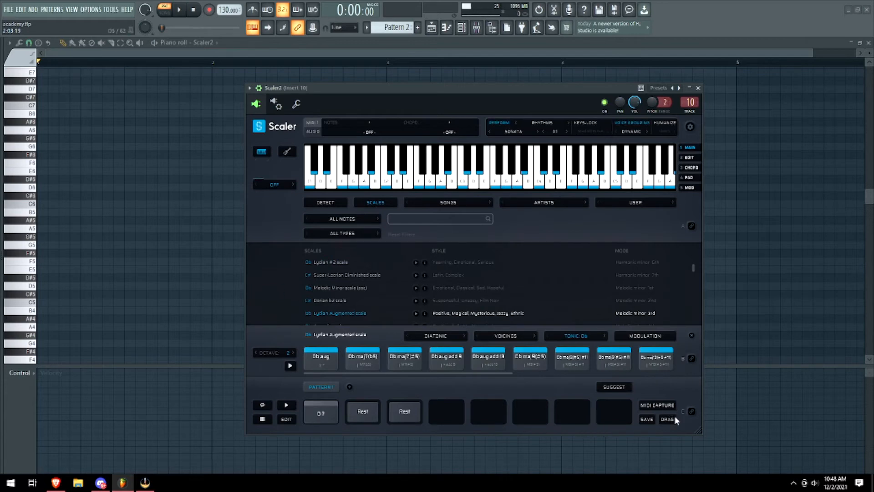
# - Draw long notes D3, G#4, D5, D#5 and B5 at the start of Scaler2's piano roll and play them back
pyautogui.moveTo(155, 280); pyautogui.dragTo(163, 276)
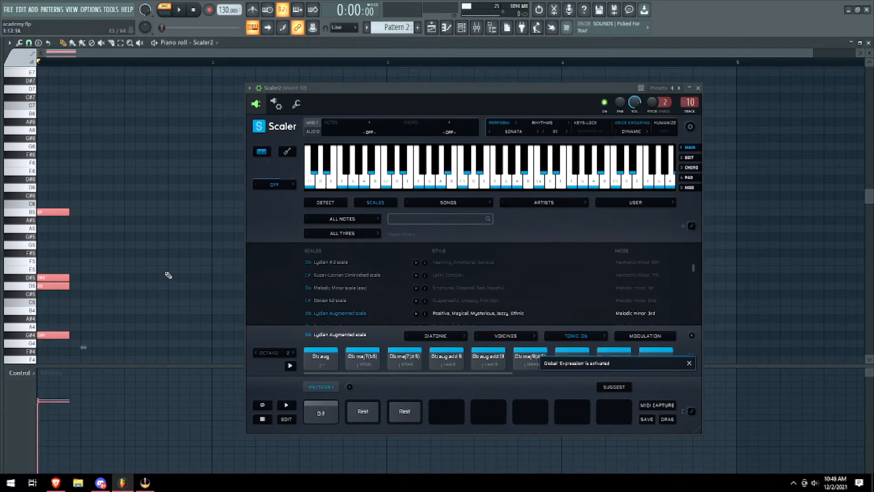
pyautogui.scroll(-3, 166, 277)
pyautogui.scroll(-2, 163, 254)
pyautogui.press('space')
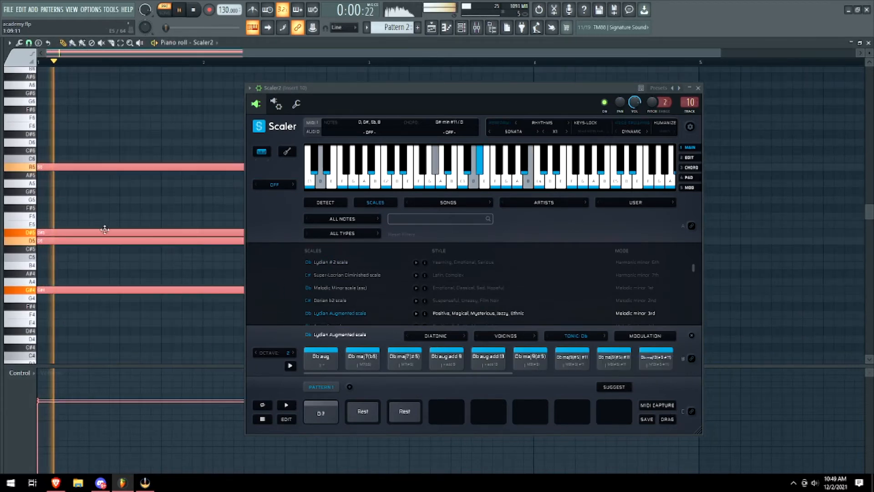
pyautogui.scroll(-1, 115, 228)
pyautogui.scroll(-4, 146, 216)
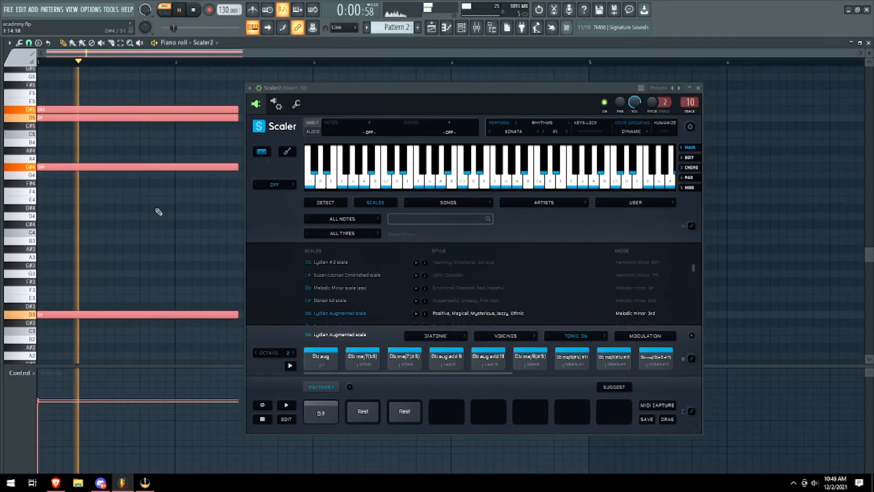
pyautogui.press('space')
# - Audition the piano roll notes with Scaler's performance mode set to Bass and to Arpeggio
pyautogui.click(550, 124)
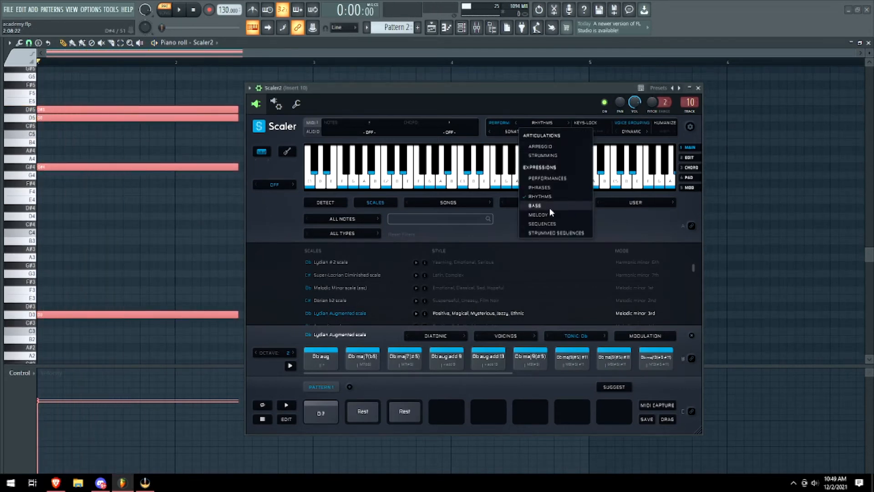
pyautogui.click(536, 205)
pyautogui.press('space')
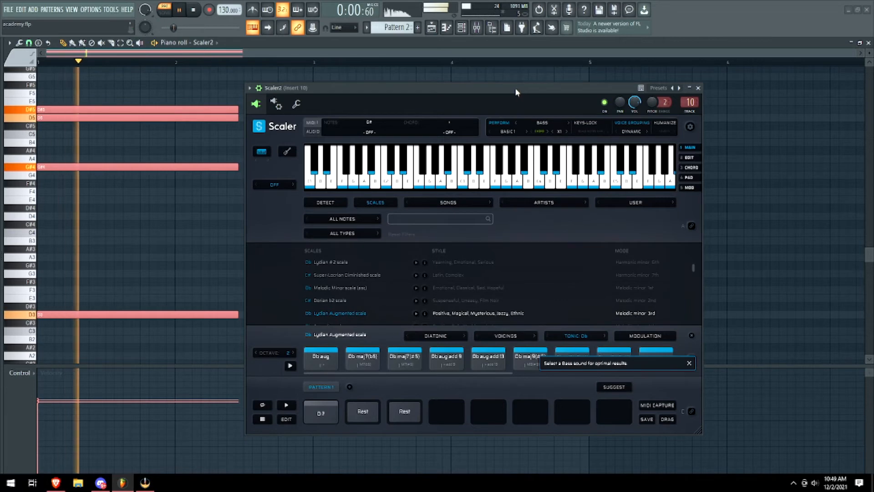
pyautogui.click(545, 124)
pyautogui.click(548, 145)
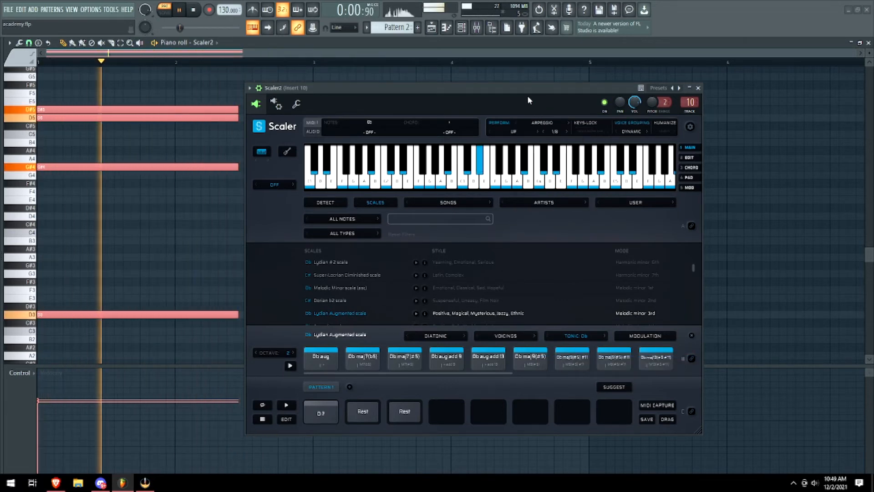
# - Set the performance mode to Strumming and replay the piano roll notes
pyautogui.click(524, 123)
pyautogui.click(548, 153)
pyautogui.press('space')
pyautogui.press('space')
# - Audition the notes with Strummed Sequences, pattern Slow 2 at speed X2, and turn performance off
pyautogui.click(543, 122)
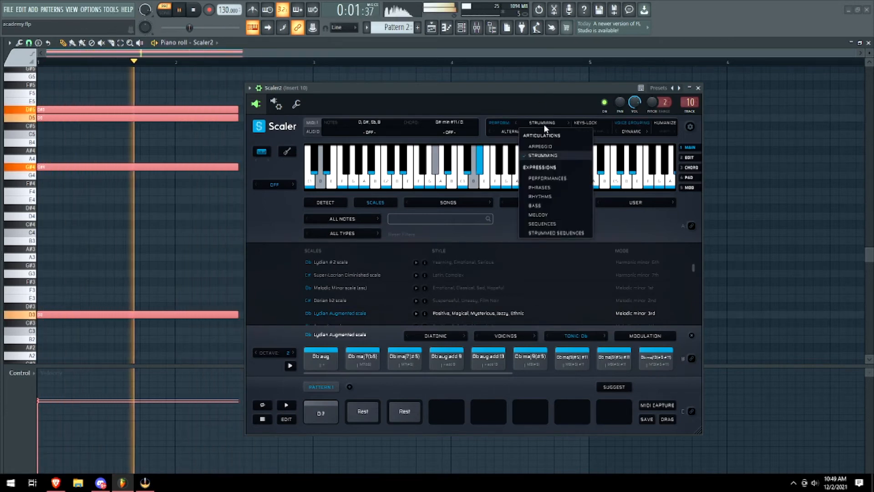
pyautogui.click(550, 232)
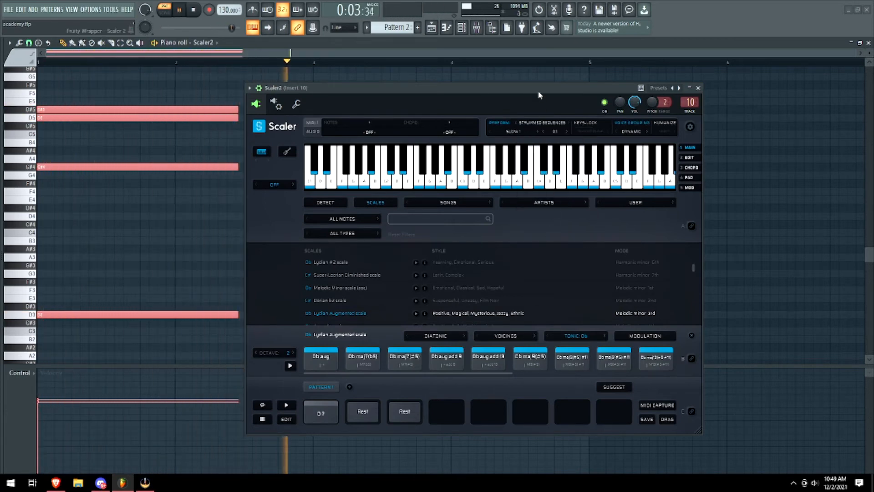
pyautogui.click(537, 129)
pyautogui.click(565, 132)
pyautogui.press('space')
pyautogui.press('space')
pyautogui.click(511, 122)
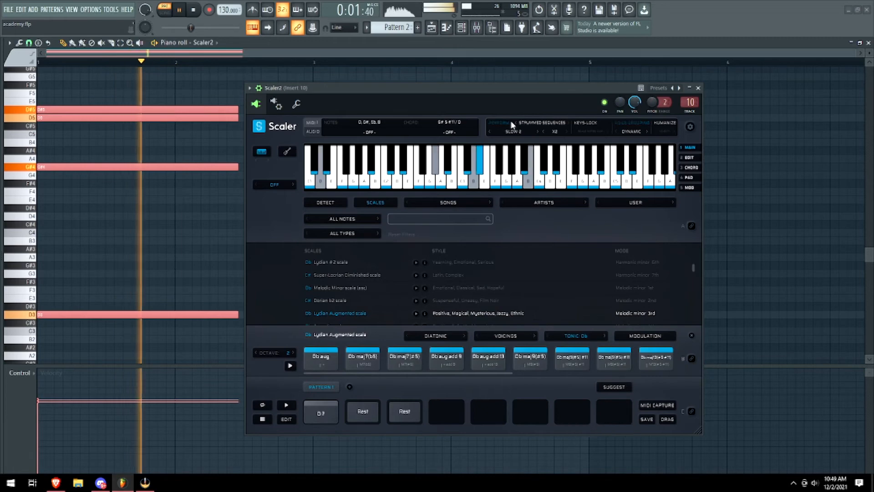
pyautogui.press('space')
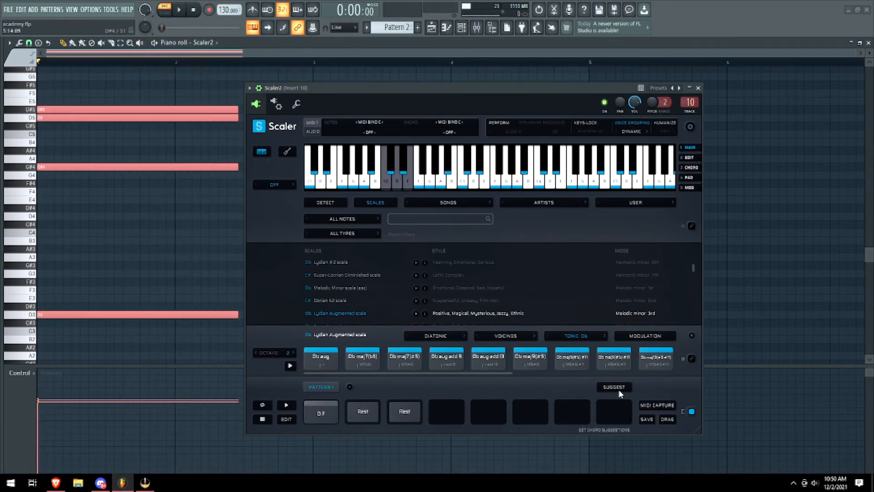
# - Open the chord suggestions and add C min and Eb maj to the pattern's fourth and fifth slots
pyautogui.click(620, 389)
pyautogui.click(353, 355)
pyautogui.moveTo(352, 355); pyautogui.dragTo(505, 415)
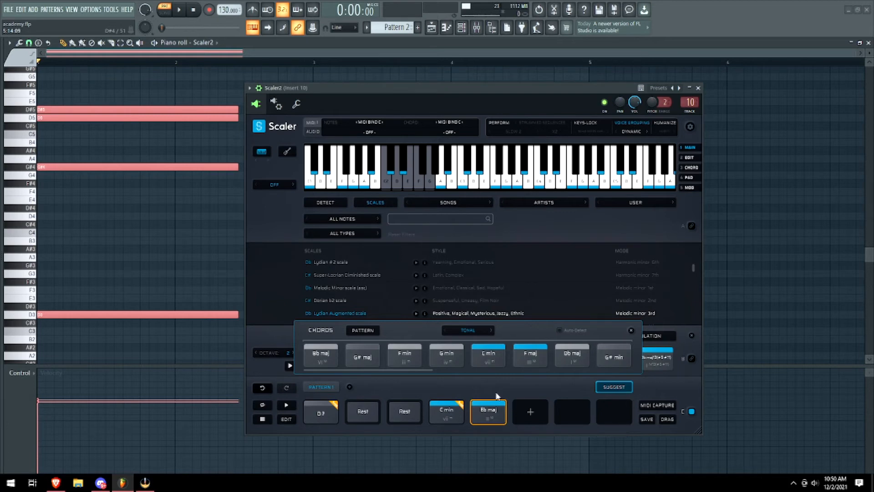
# - Play the Db Lydian Augmented variation chords, auditioning Db 6(sus2 b5) and several of the suggested chords
pyautogui.click(289, 366)
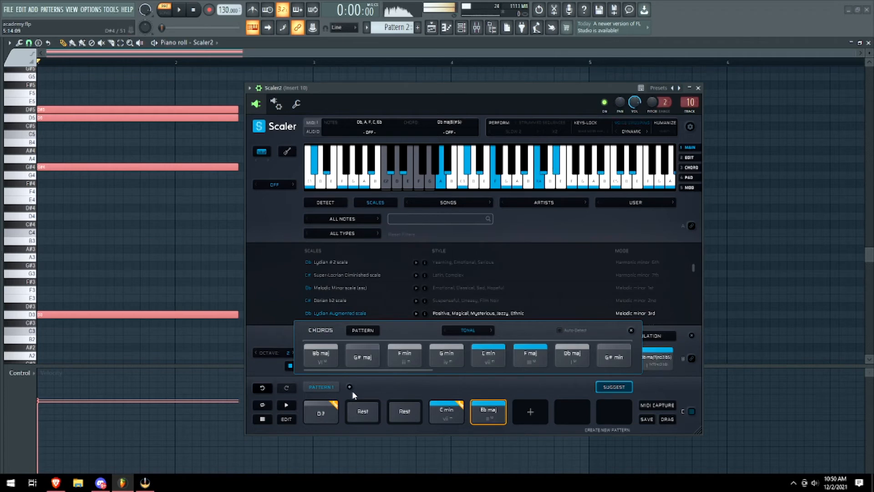
pyautogui.scroll(-3, 432, 296)
pyautogui.scroll(2, 423, 294)
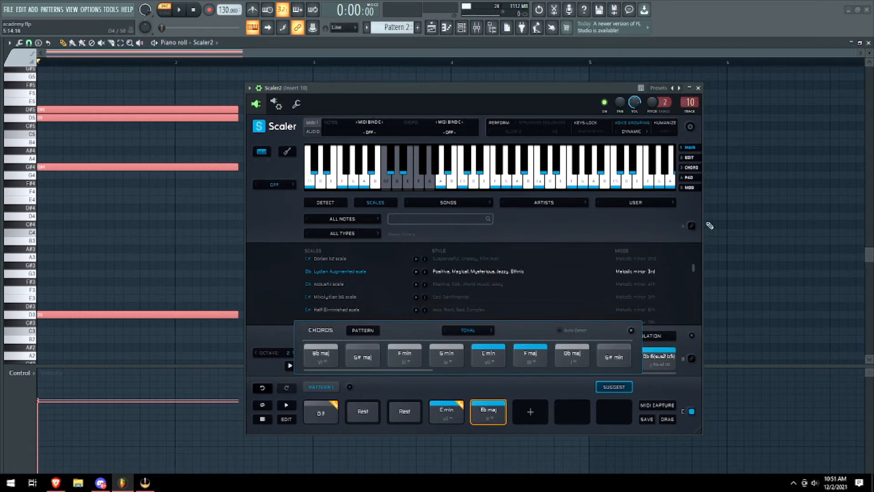
pyautogui.click(656, 360)
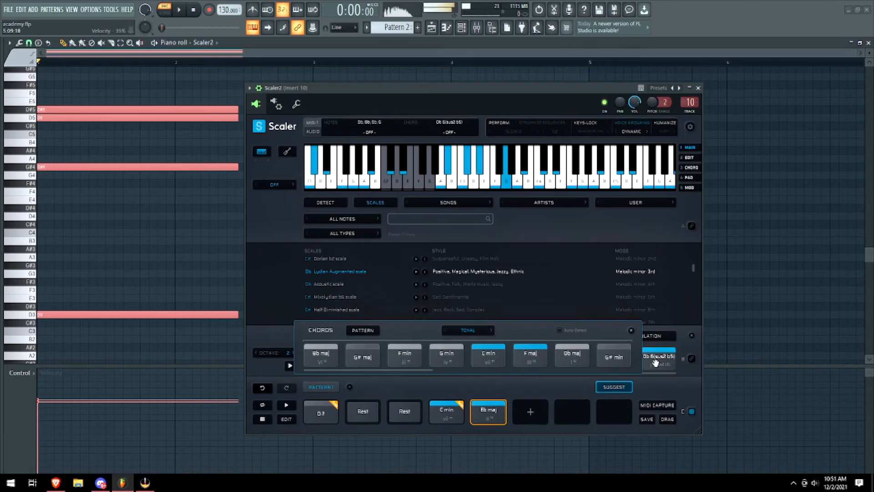
pyautogui.click(566, 357)
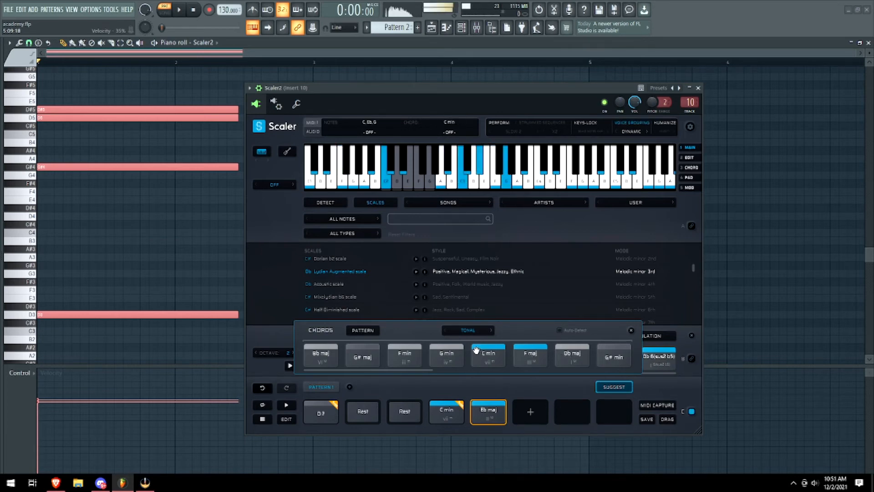
pyautogui.click(442, 354)
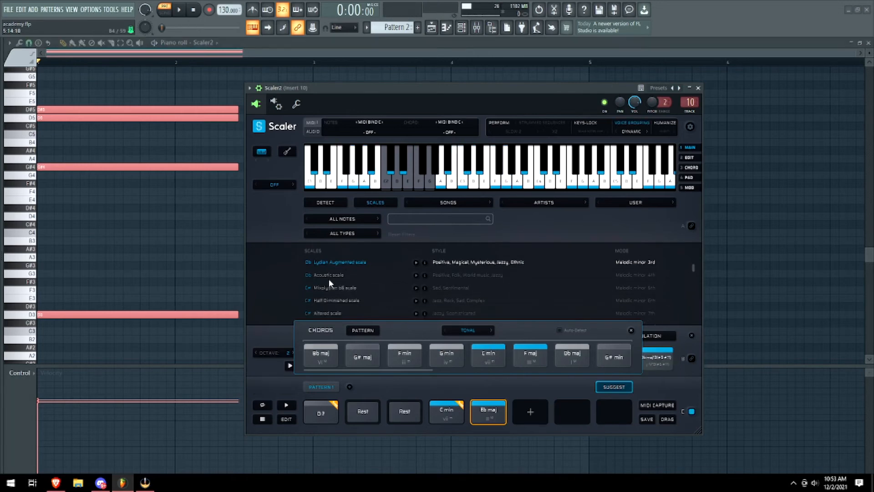
# - Select the Db Acoustic scale, audition the suggested Bb maj and the scale's variations, and browse the further chord suggestions
pyautogui.click(329, 277)
pyautogui.click(322, 353)
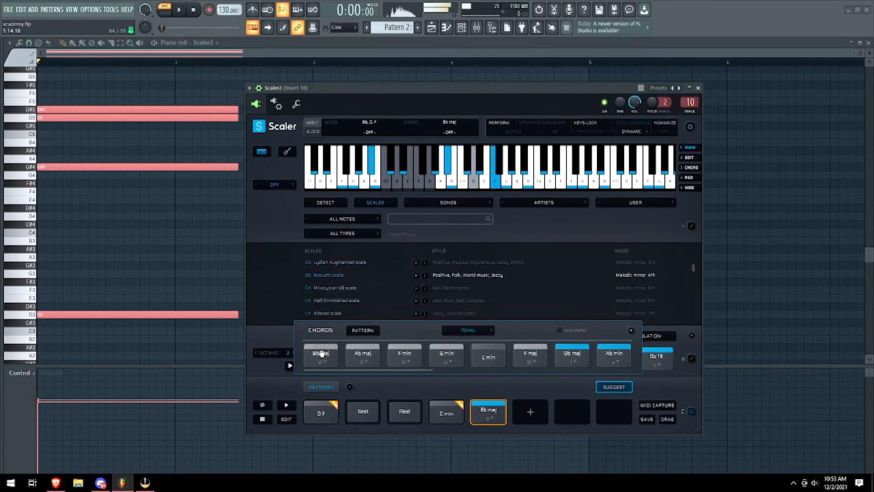
pyautogui.click(290, 366)
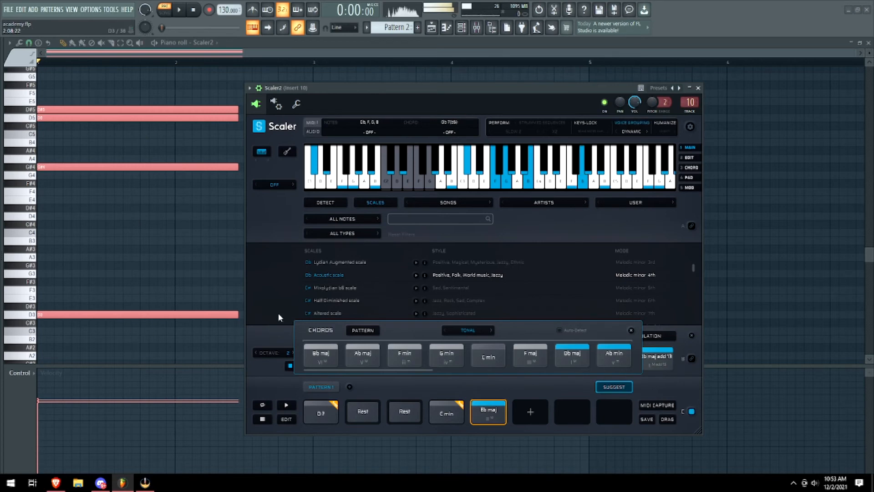
pyautogui.moveTo(422, 370); pyautogui.dragTo(465, 370)
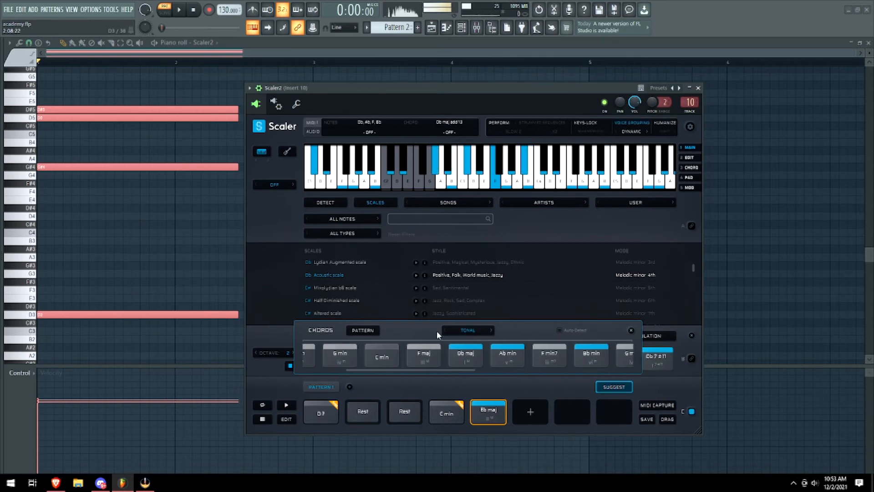
pyautogui.moveTo(448, 371); pyautogui.dragTo(578, 371)
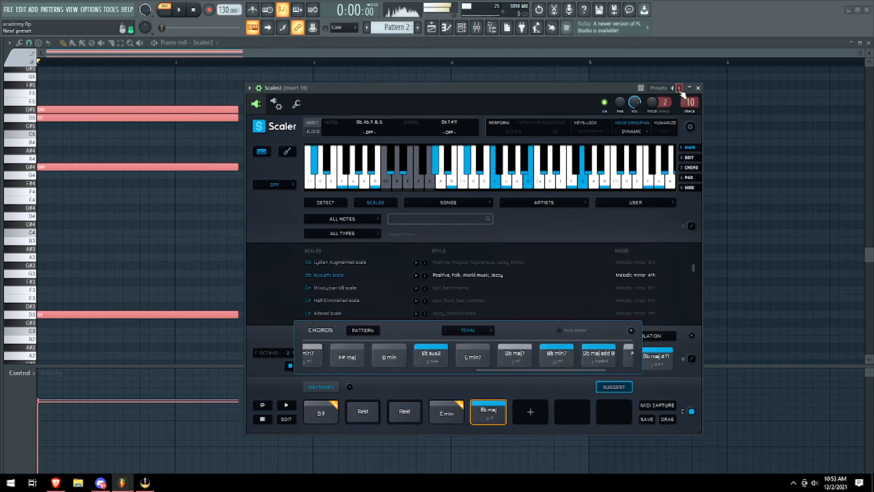
# - Set the performance mode to Bass while the Acoustic scale's variation chords play
pyautogui.click(545, 121)
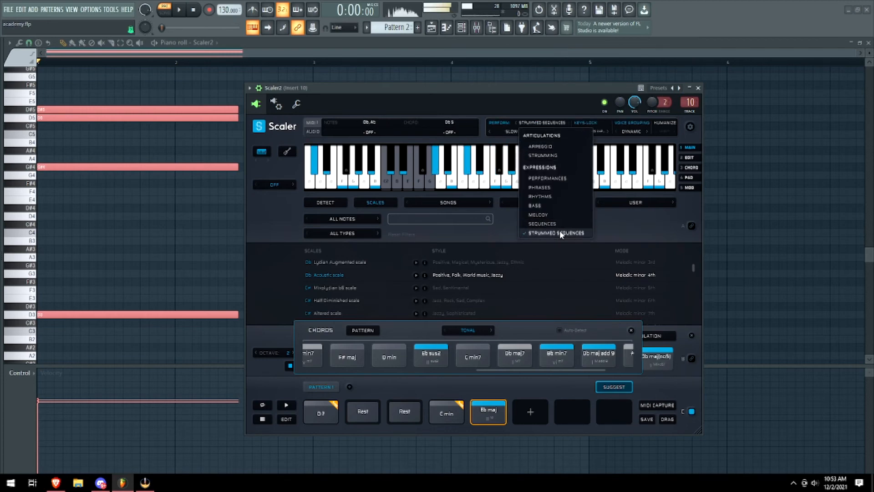
pyautogui.click(550, 206)
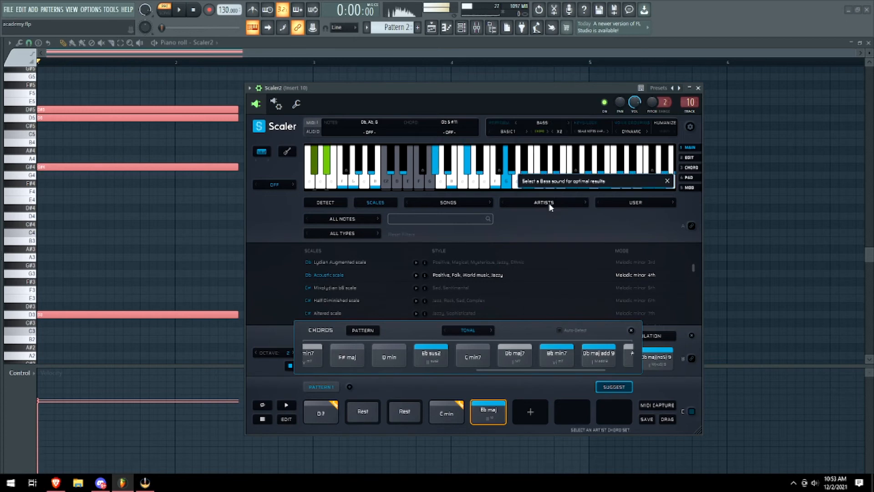
# - Switch the performance mode through Performances, Arpeggio and Strummed Sequences to audition each on the Db Acoustic scale chords
pyautogui.click(542, 123)
pyautogui.click(550, 176)
pyautogui.click(542, 122)
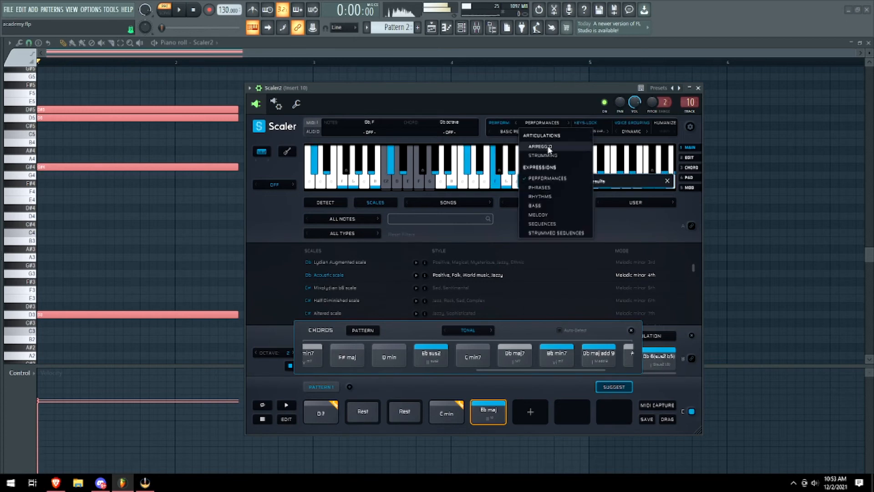
pyautogui.click(540, 147)
pyautogui.click(549, 119)
pyautogui.click(542, 233)
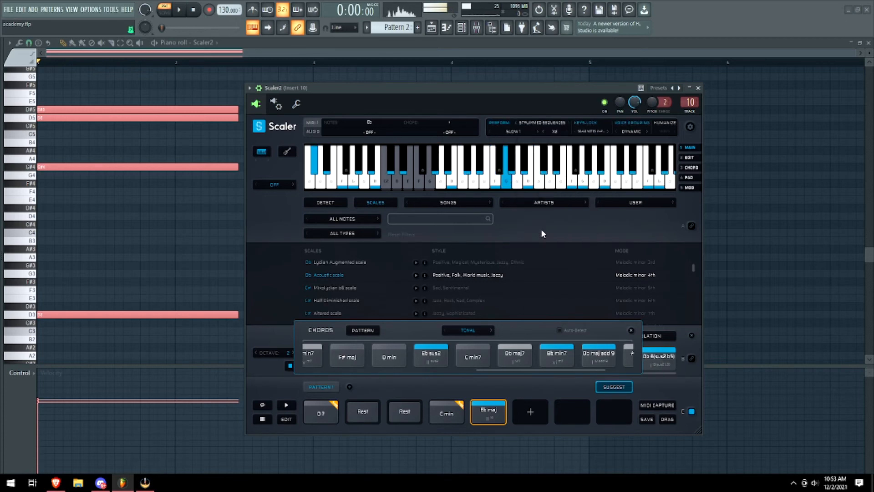
# - Select the C# Mixolydian b6 scale and audition its chords with the Phrases and Rhythms performance modes
pyautogui.click(335, 287)
pyautogui.click(542, 123)
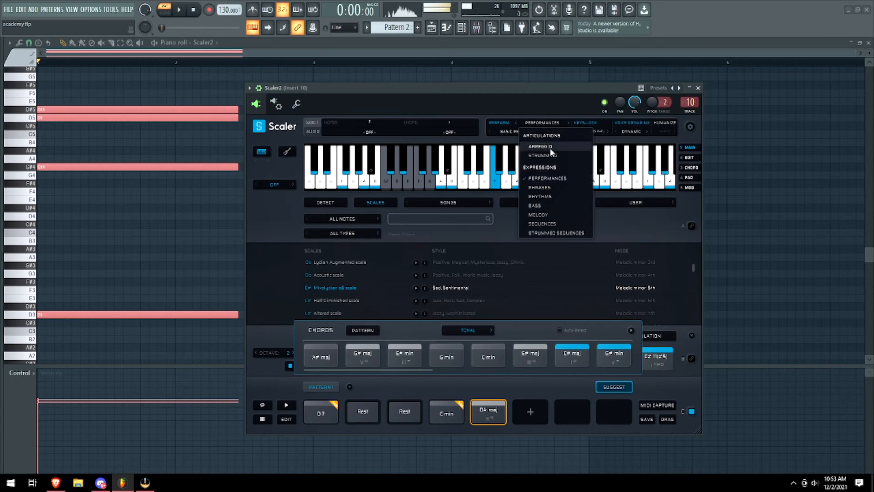
pyautogui.click(548, 188)
pyautogui.click(541, 119)
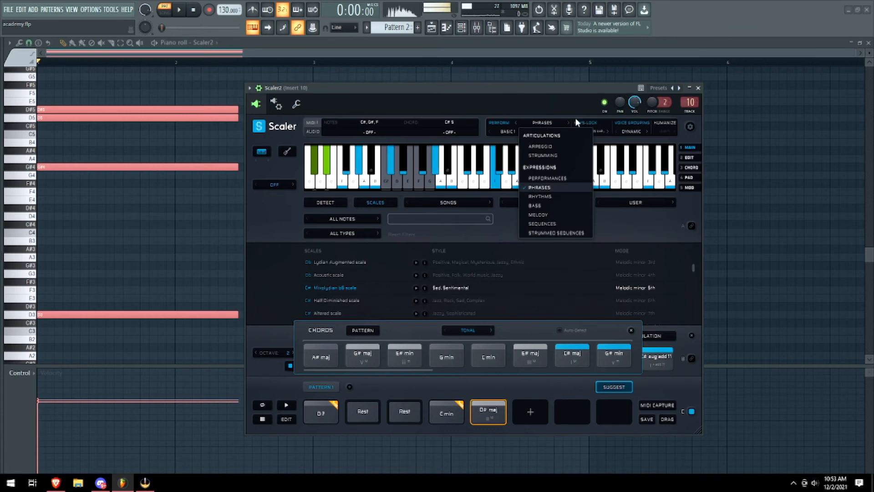
pyautogui.click(543, 198)
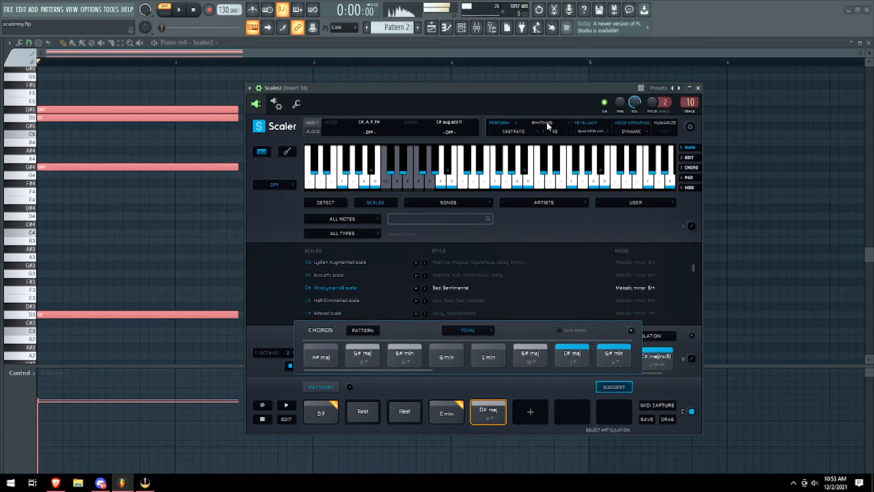
pyautogui.click(546, 121)
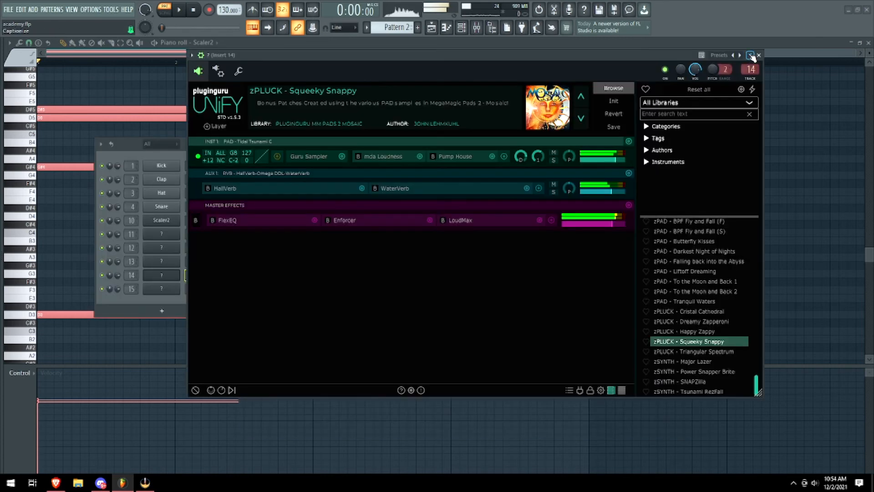
# - Minimize the Unify window, reopen Scaler2 from the channel rack, and set the performance mode to Sequences
pyautogui.click(751, 56)
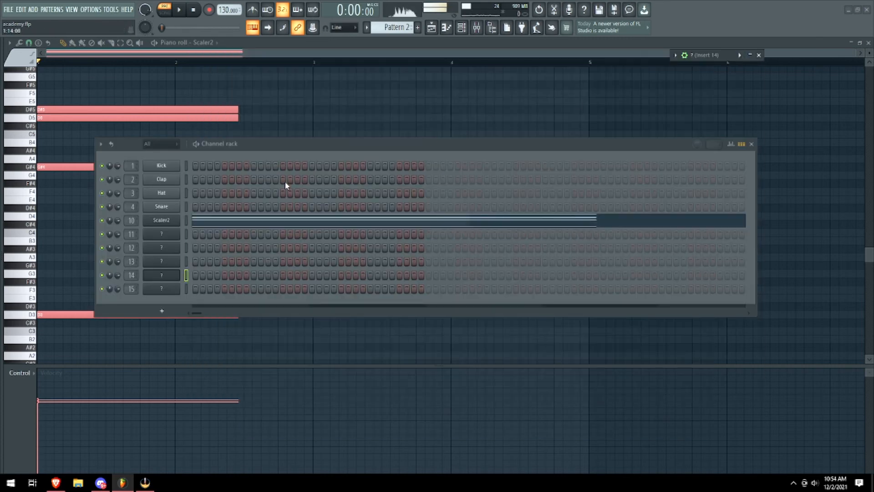
pyautogui.click(175, 221)
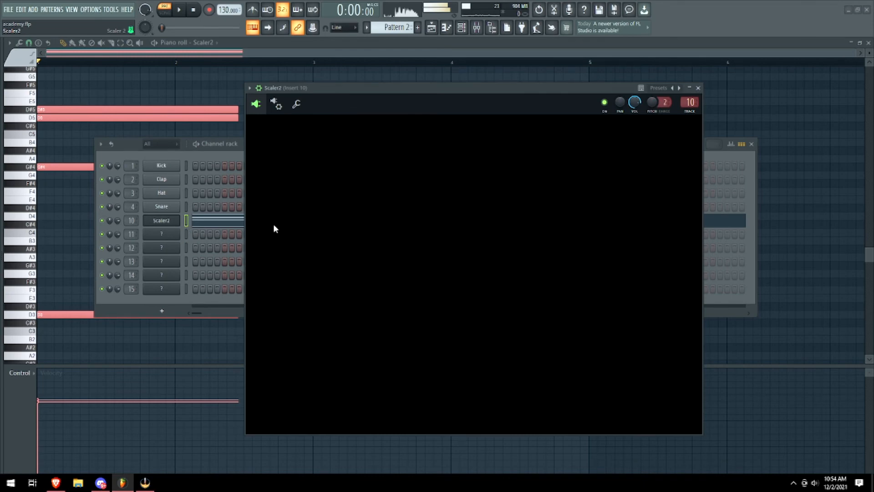
pyautogui.click(558, 124)
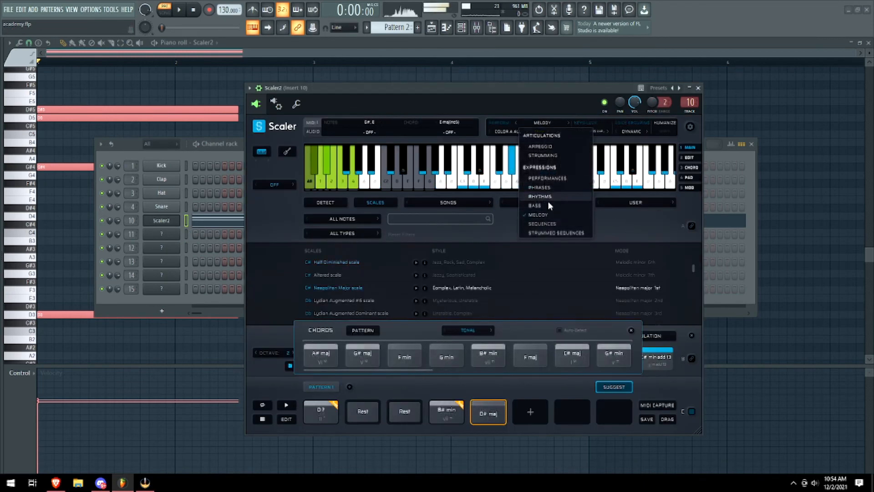
pyautogui.click(547, 222)
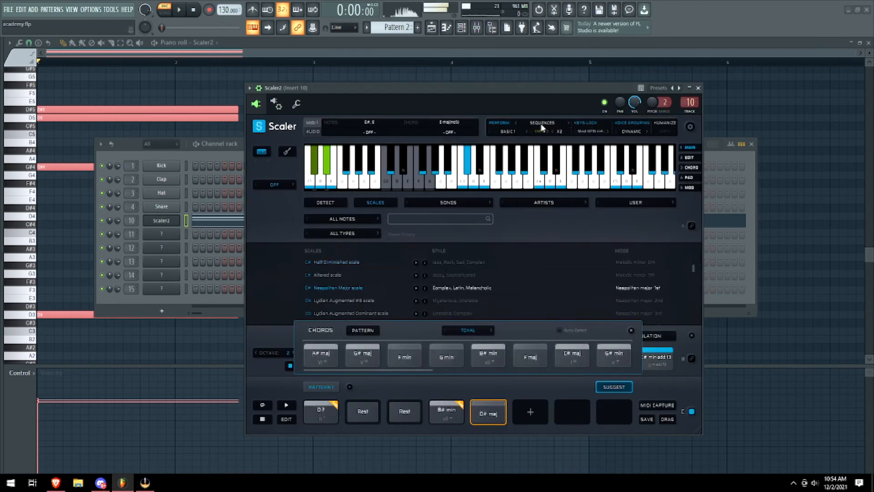
# - Open Unify on channel 14, audition the zPLUCK - Triangular Spectrum patch, load zSYNTH - Major Lazer, and minimize the plugin
pyautogui.click(174, 279)
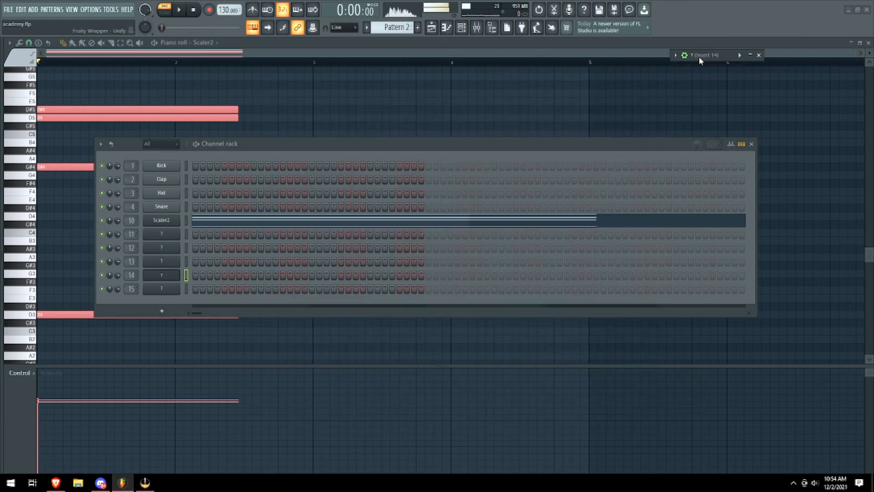
pyautogui.click(717, 56)
pyautogui.moveTo(716, 57); pyautogui.dragTo(283, 71)
pyautogui.click(710, 370)
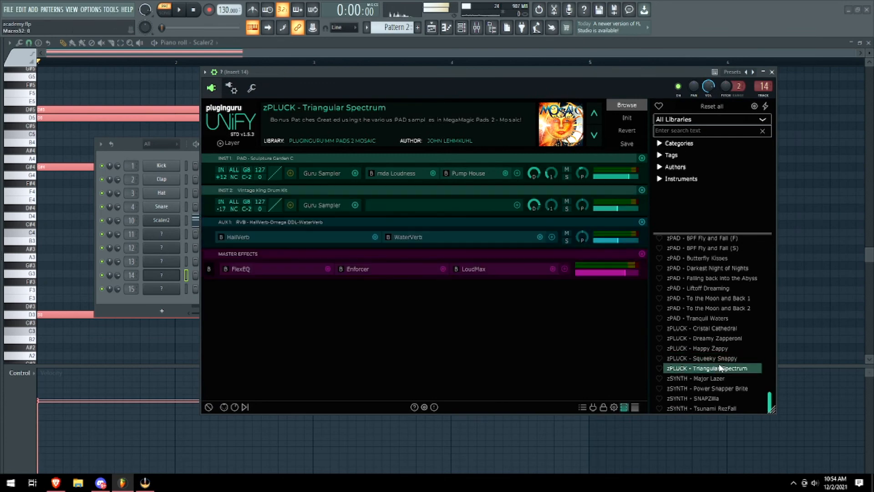
pyautogui.click(712, 380)
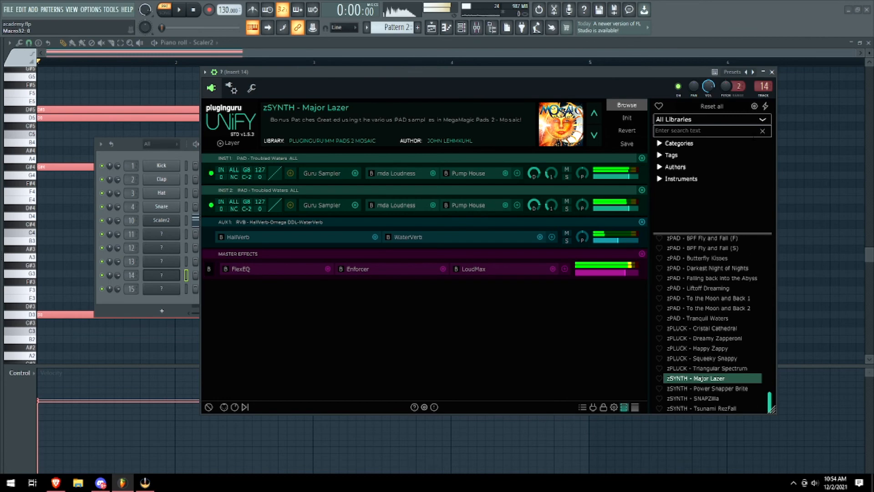
pyautogui.click(764, 72)
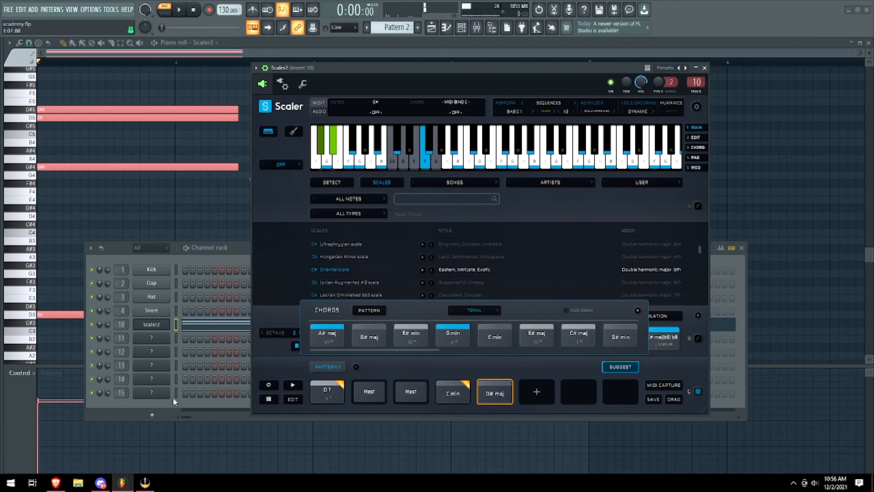
# - Audition Minipol pad presets on channel 15, load DK Extraterrestrial, and play the C# Oriental scale chords from Scaler2
pyautogui.click(151, 393)
pyautogui.click(552, 198)
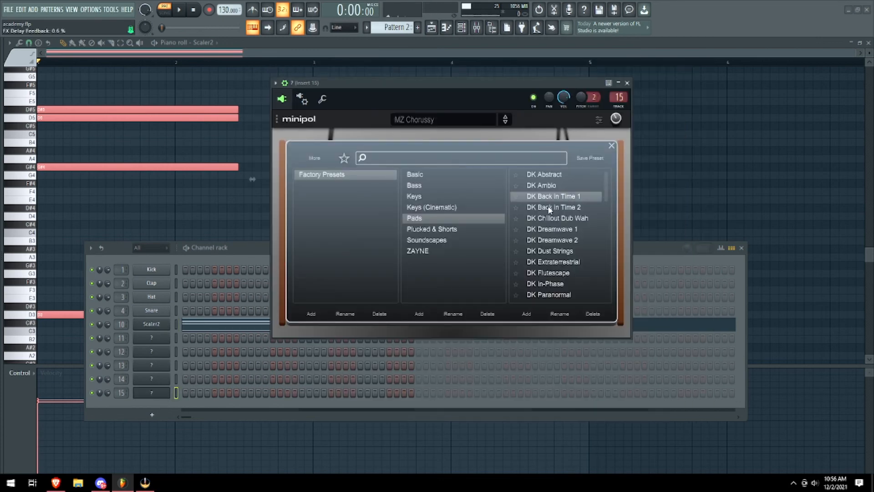
pyautogui.scroll(-3, 562, 210)
pyautogui.scroll(2, 563, 210)
pyautogui.click(566, 227)
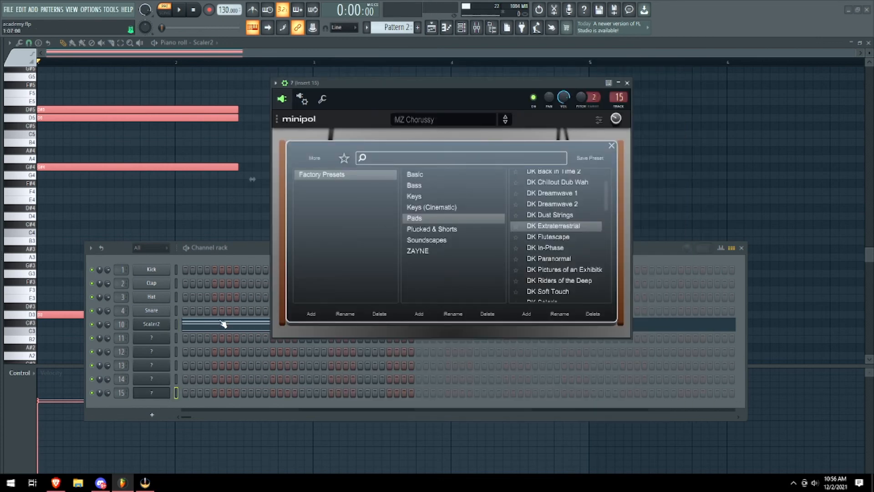
pyautogui.click(166, 326)
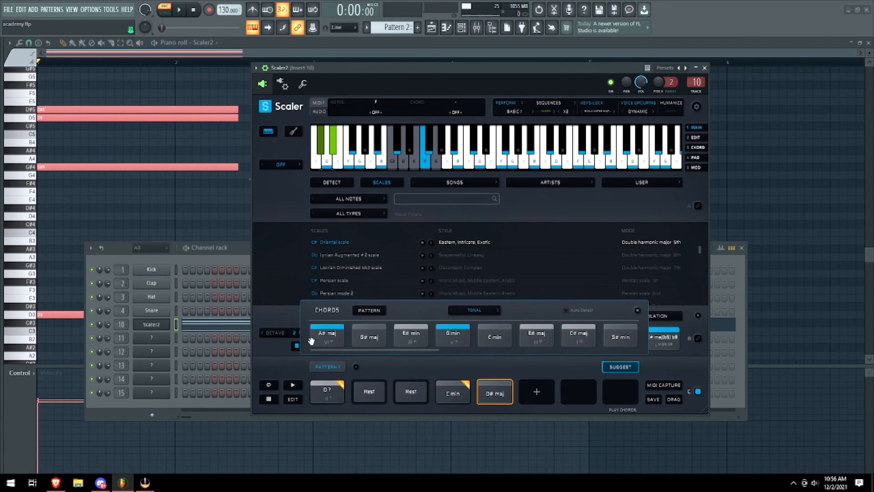
pyautogui.click(297, 344)
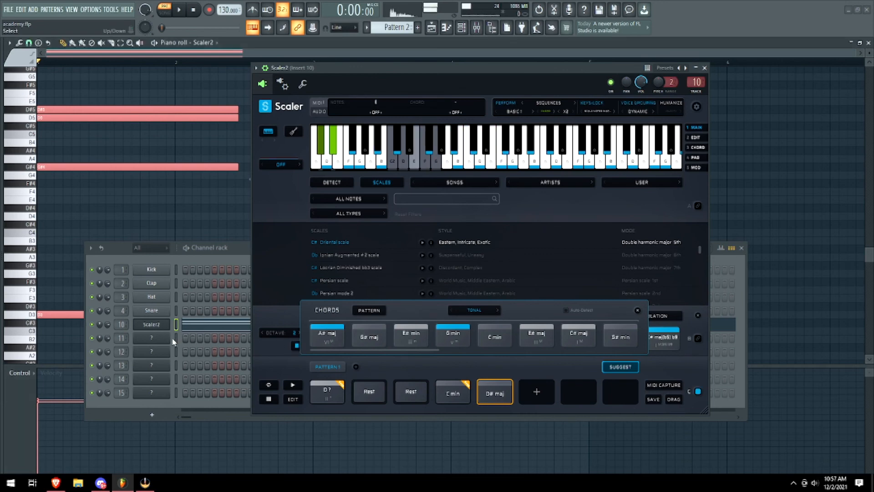
# - Check Minipol's MIDI input port settings on channel 15, and bring up the Serum synth view on channel 11
pyautogui.click(153, 394)
pyautogui.click(302, 100)
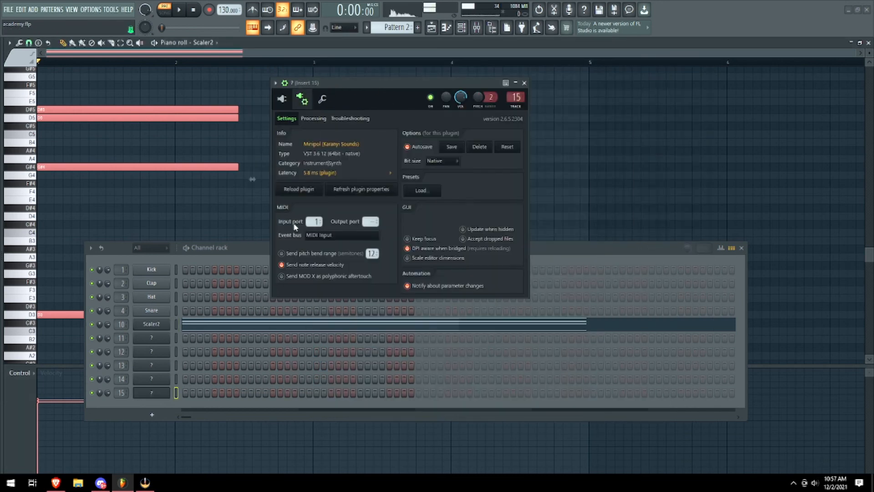
pyautogui.click(153, 326)
pyautogui.click(155, 339)
pyautogui.click(281, 73)
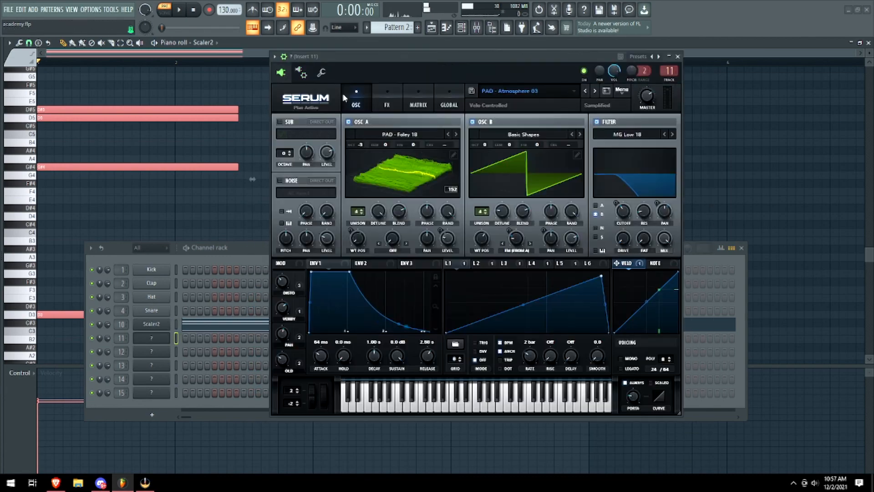
# - Play the C# Oriental chords in Scaler2, set the performance mode to Strummed Sequences, and play the Db Major Pentatonic chords
pyautogui.click(152, 324)
pyautogui.click(297, 346)
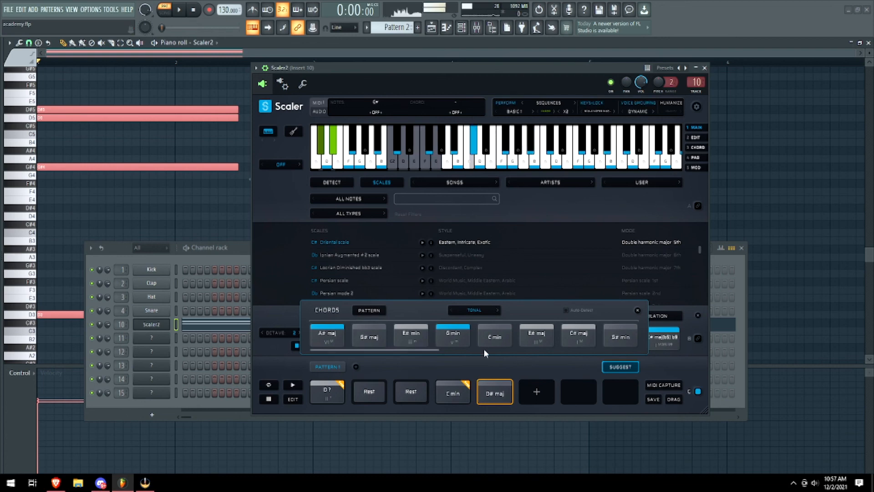
pyautogui.click(550, 104)
pyautogui.click(555, 131)
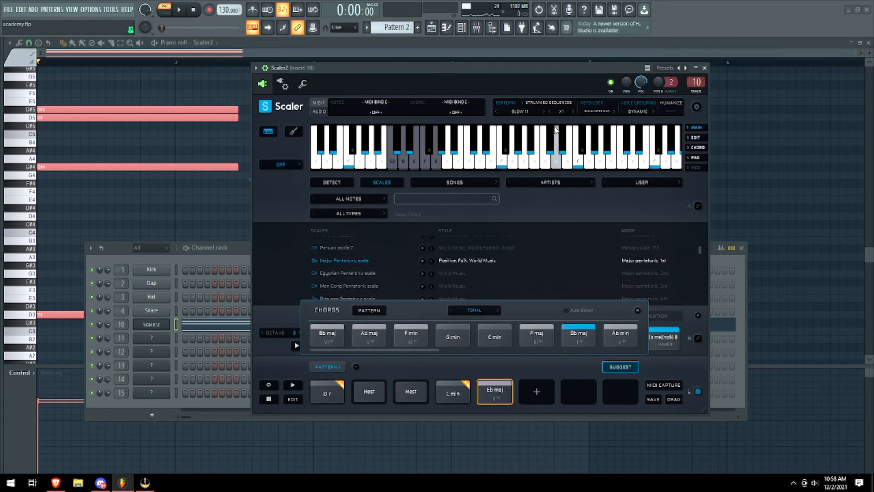
pyautogui.click(297, 345)
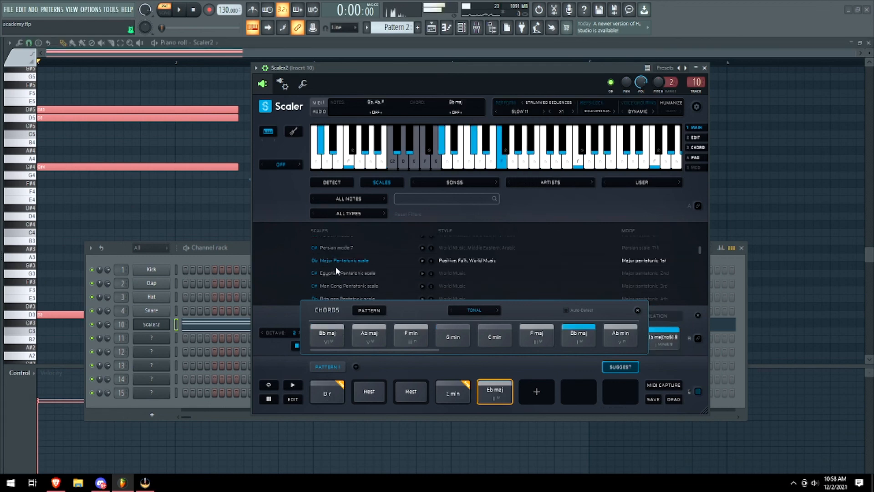
# - Advance Serum on channel 11 through presets including Medasin Organ and Scared Mellow, and move the Scaler2 window back over the channel rack
pyautogui.click(152, 338)
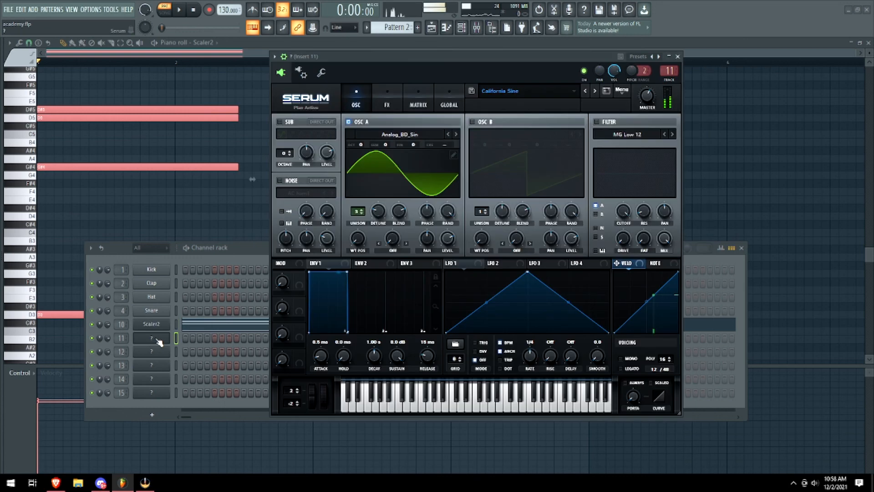
pyautogui.click(595, 91)
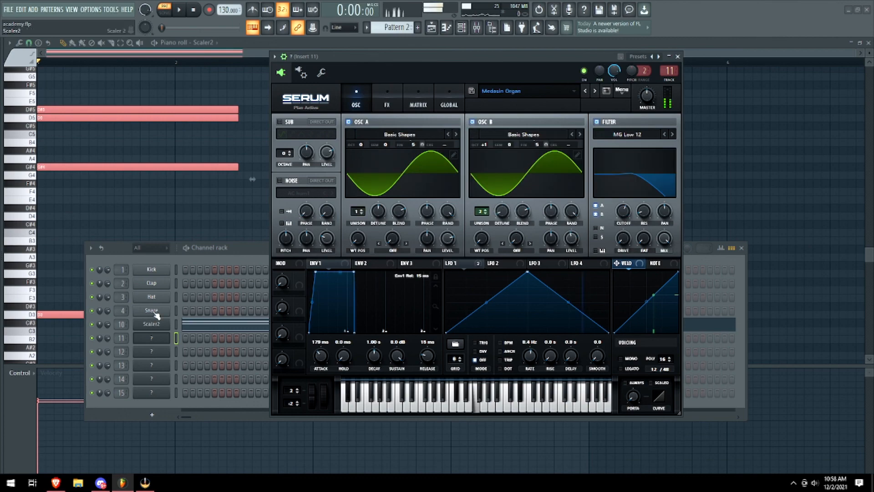
pyautogui.click(595, 91)
pyautogui.click(164, 323)
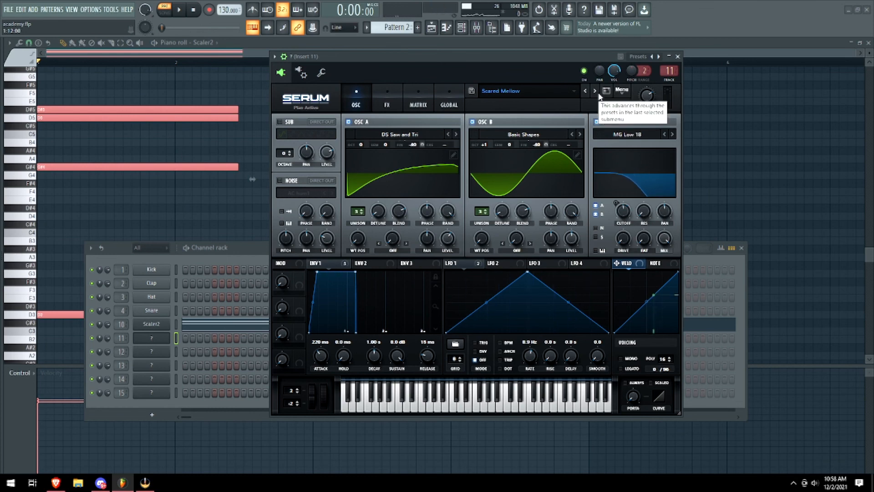
pyautogui.click(598, 93)
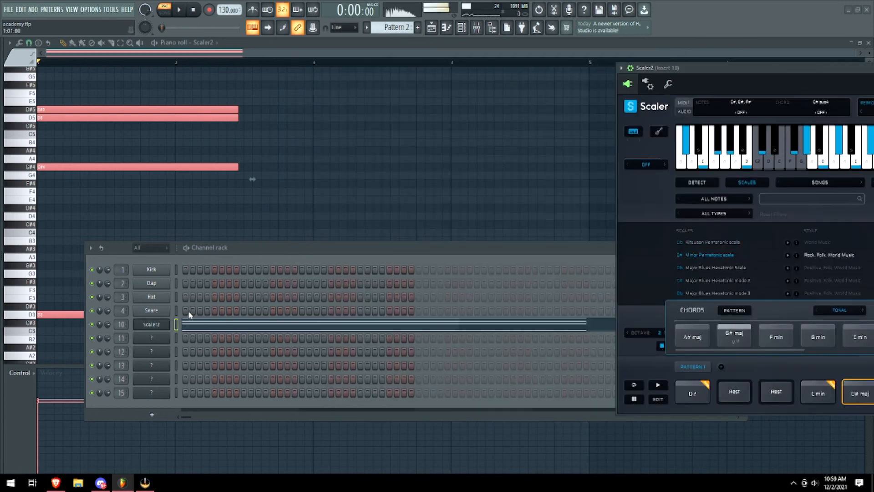
pyautogui.moveTo(781, 91); pyautogui.dragTo(346, 66)
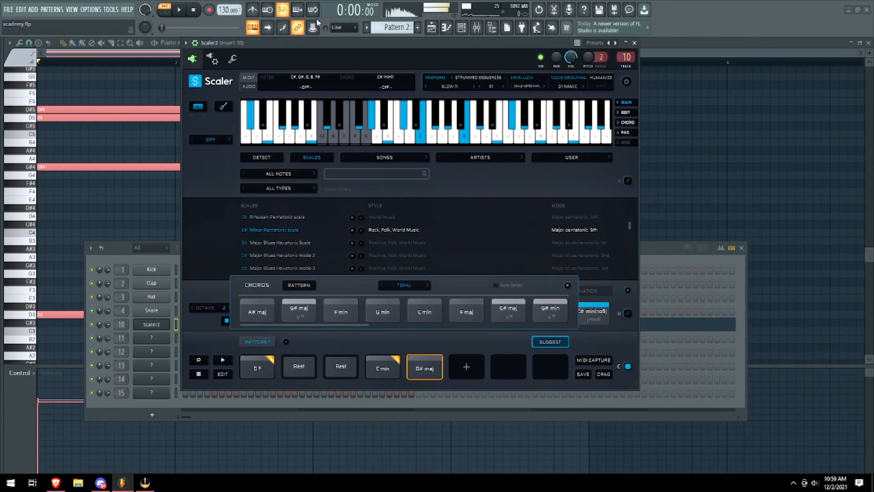